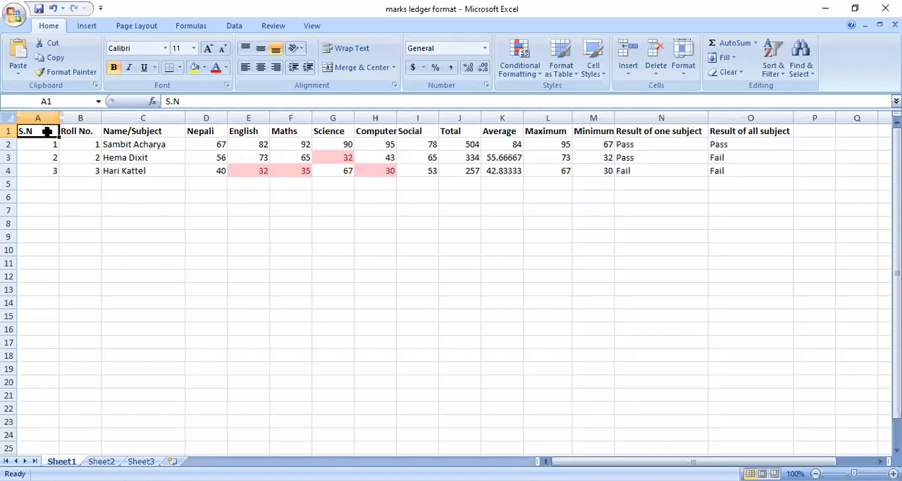
# Step: Review the marks ledger's column headings in row 1, from the serial number through Result of all subject
pyautogui.press('Right')
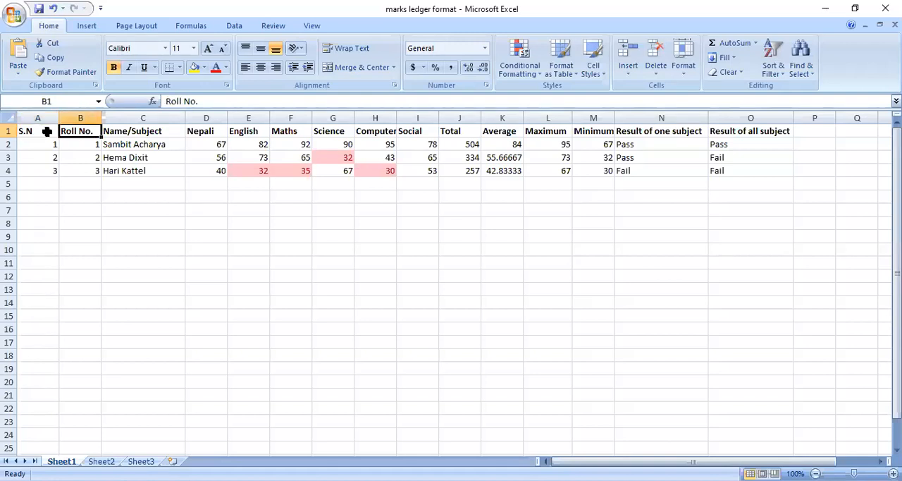
pyautogui.press('Right')
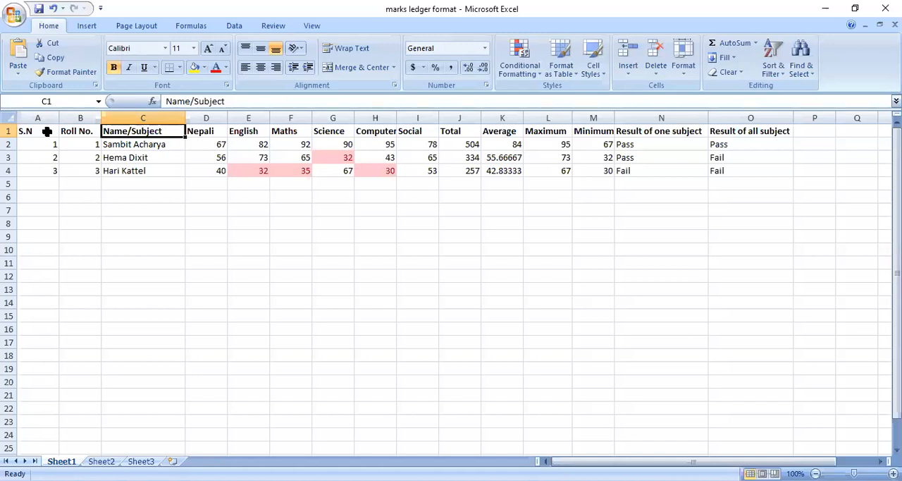
pyautogui.press('Right')
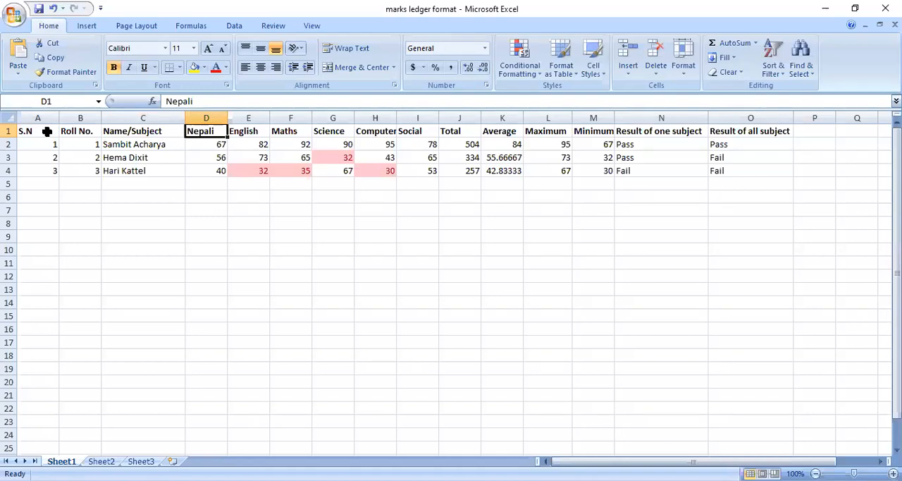
pyautogui.press('Right')
pyautogui.press('Right')
pyautogui.press('Right')
pyautogui.press('Right')
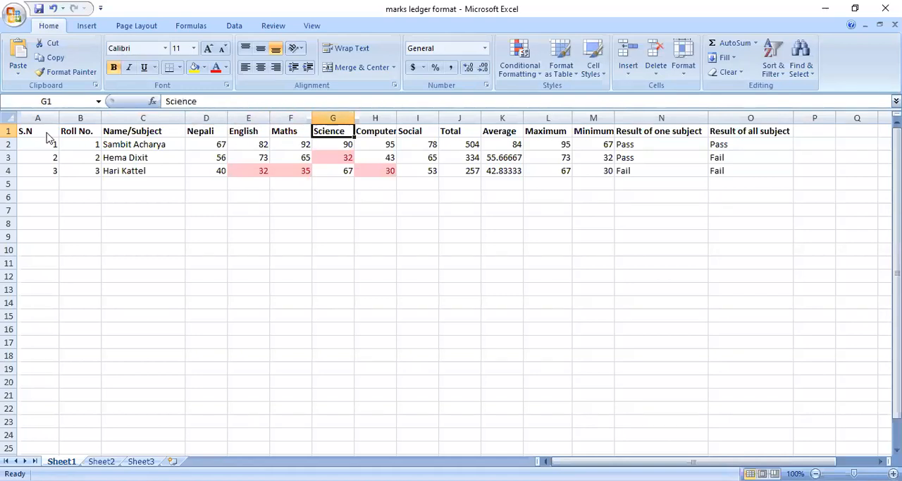
pyautogui.press('Right')
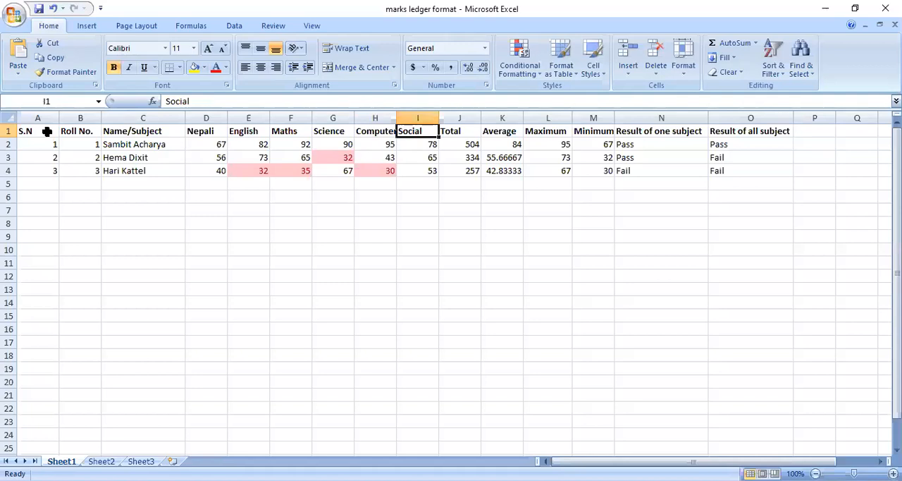
pyautogui.press('Right')
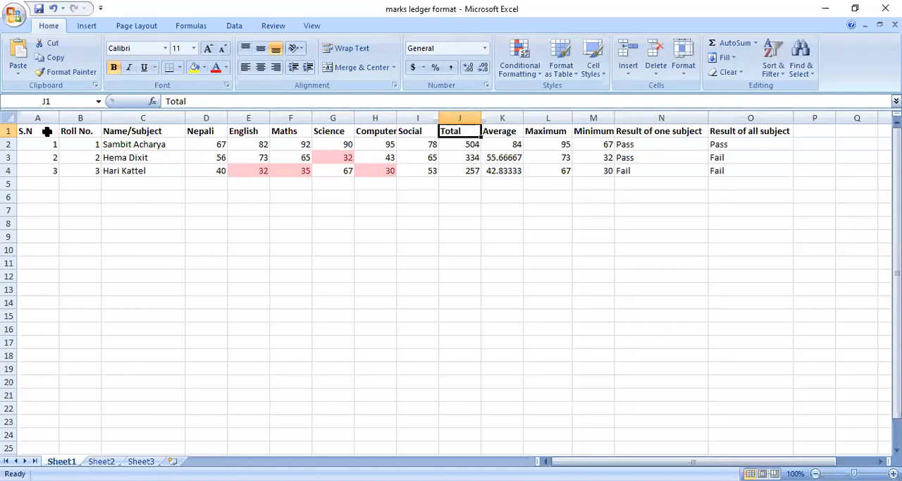
pyautogui.press('Right')
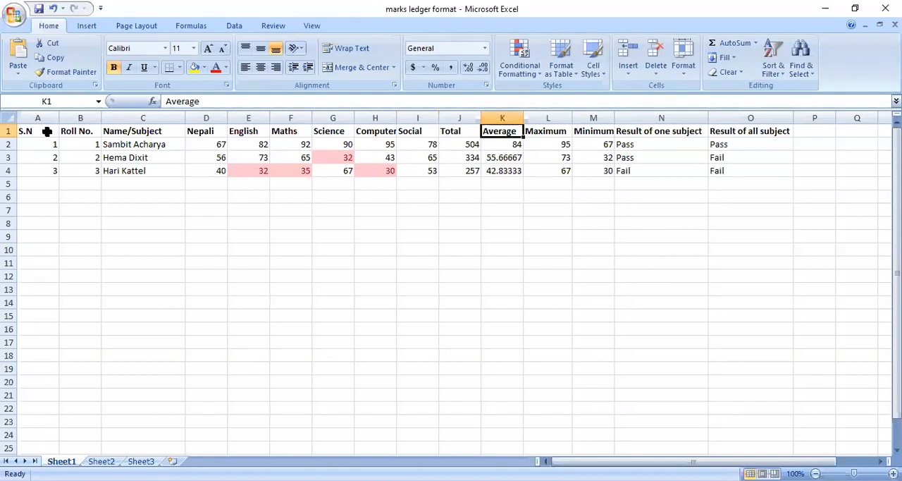
pyautogui.press('Right')
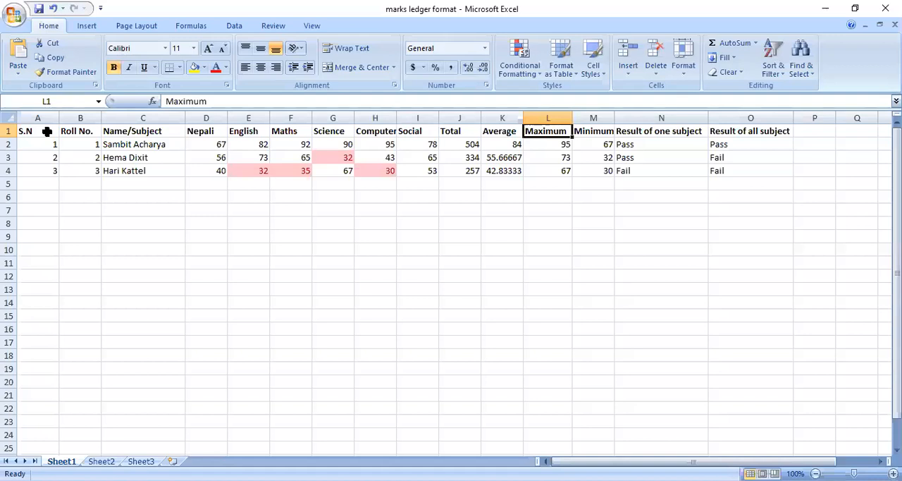
pyautogui.press('Right')
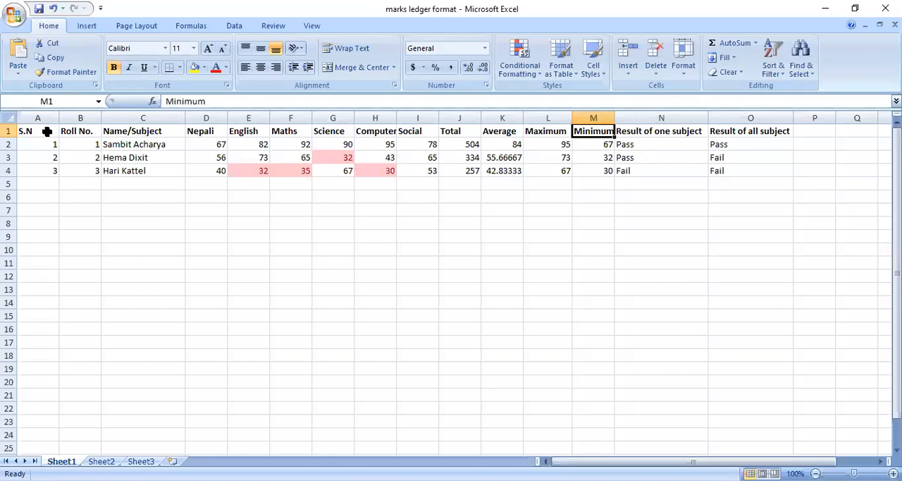
pyautogui.press('Right')
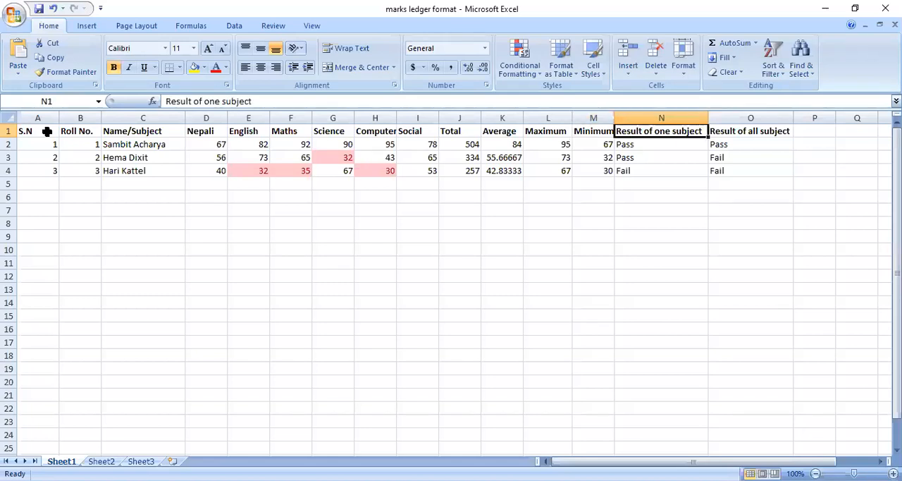
pyautogui.press('Right')
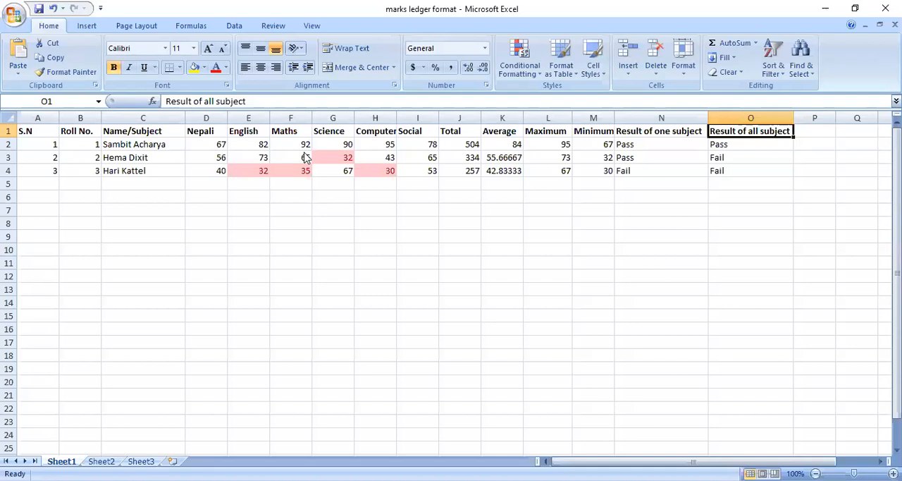
pyautogui.hotkey('alt', 'Tab')
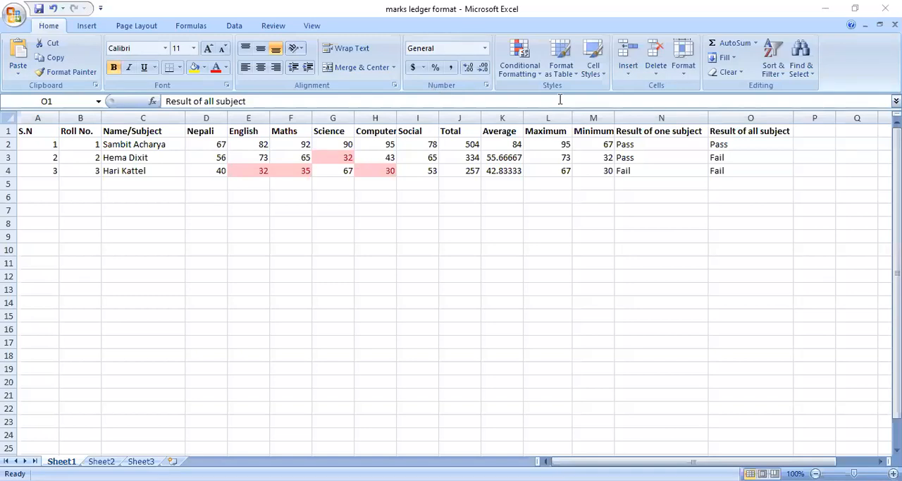
pyautogui.click(379, 245)
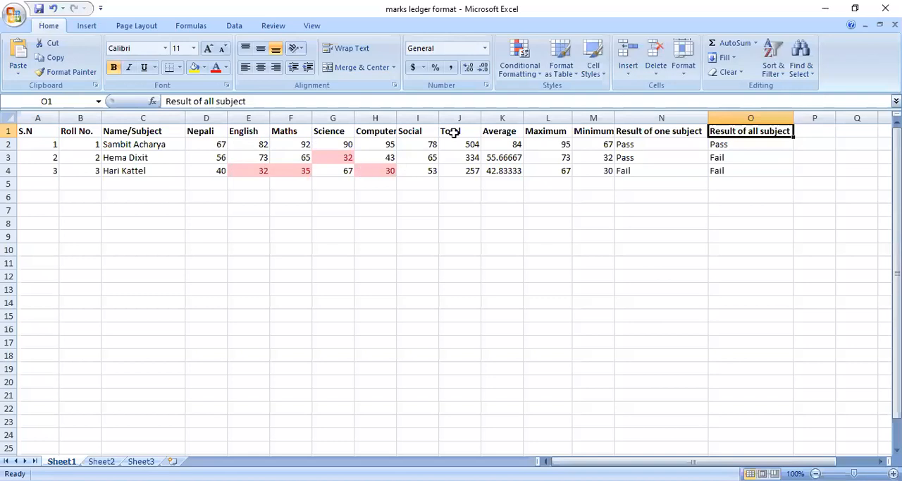
# Step: Apply a Less Than conditional formatting rule to D2:I4, highlighting marks below 40 with Light Red Fill with Dark Red Text
pyautogui.click(344, 157)
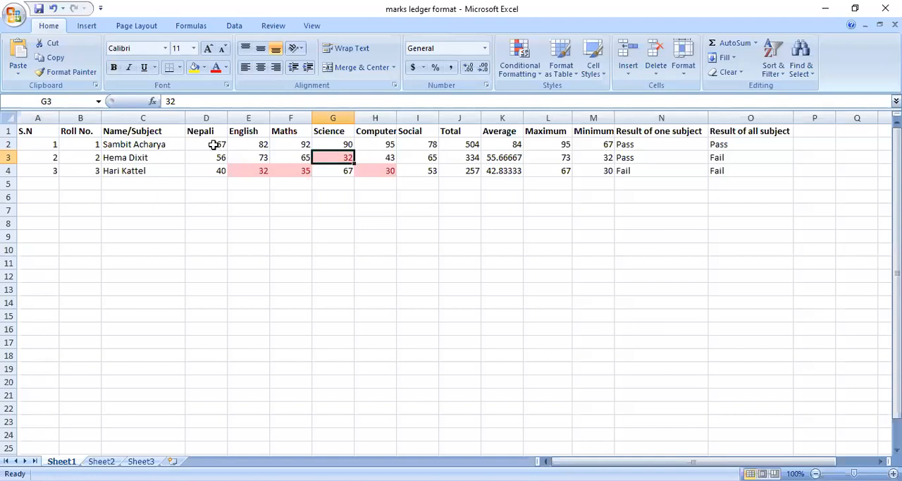
pyautogui.moveTo(213, 144); pyautogui.dragTo(438, 167)
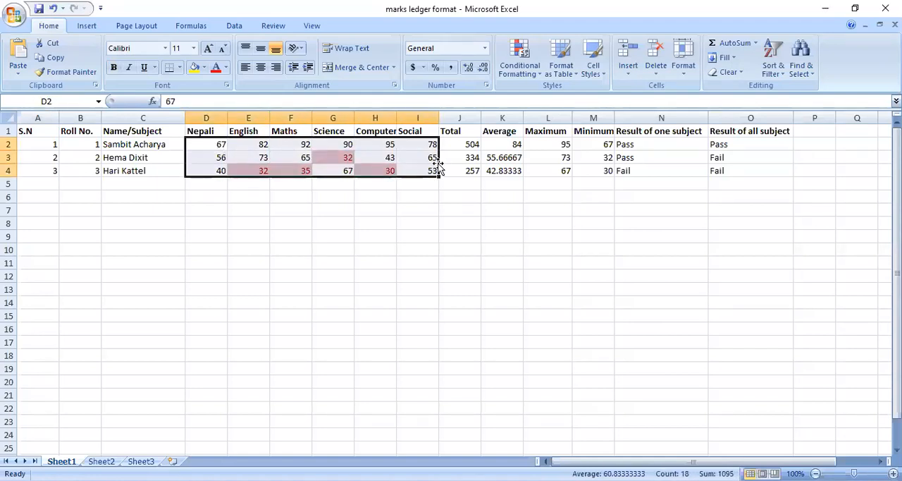
pyautogui.click(533, 84)
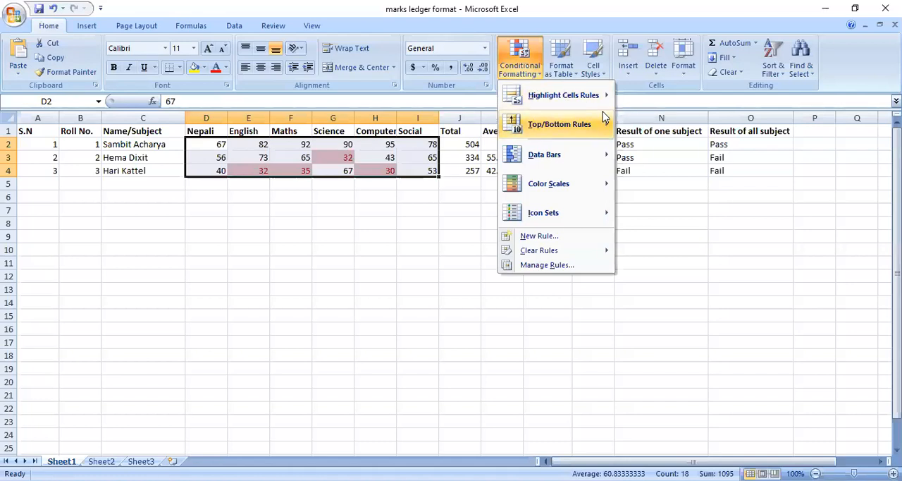
pyautogui.moveTo(596, 95)
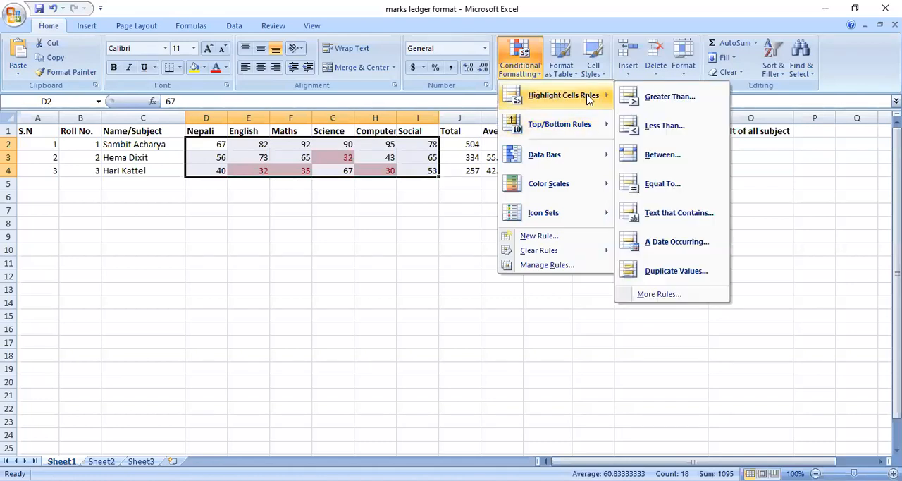
pyautogui.click(642, 127)
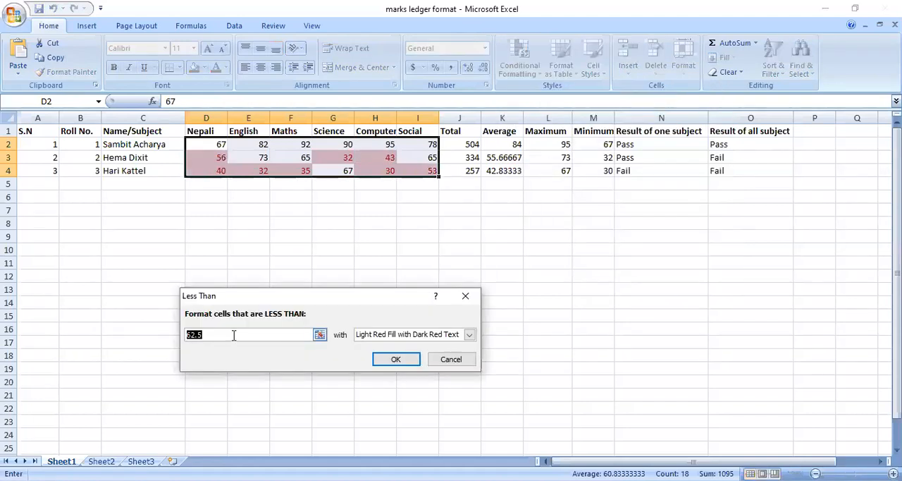
pyautogui.write('40')
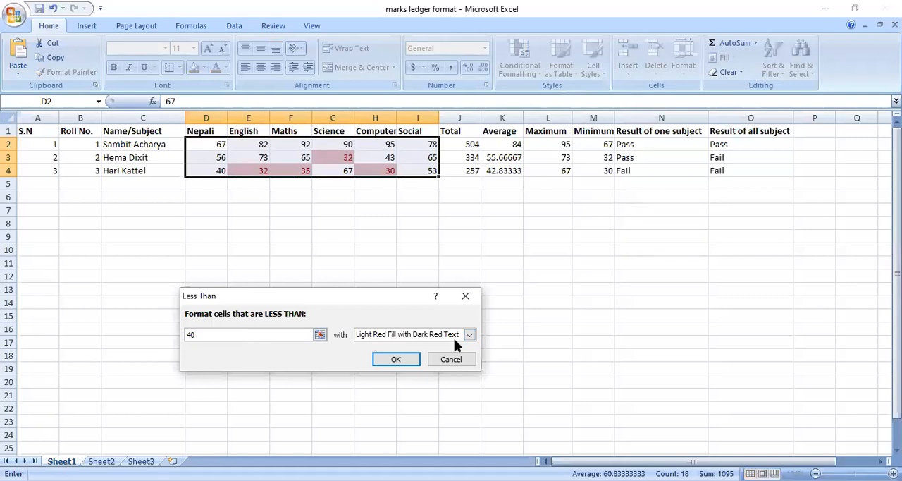
pyautogui.click(400, 361)
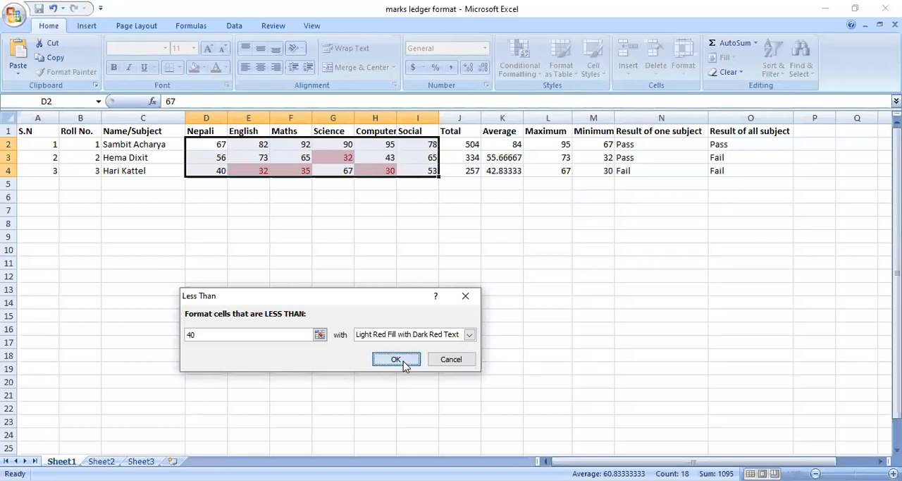
# Step: Change the English mark of the third student in cell E4 to 56
pyautogui.click(336, 156)
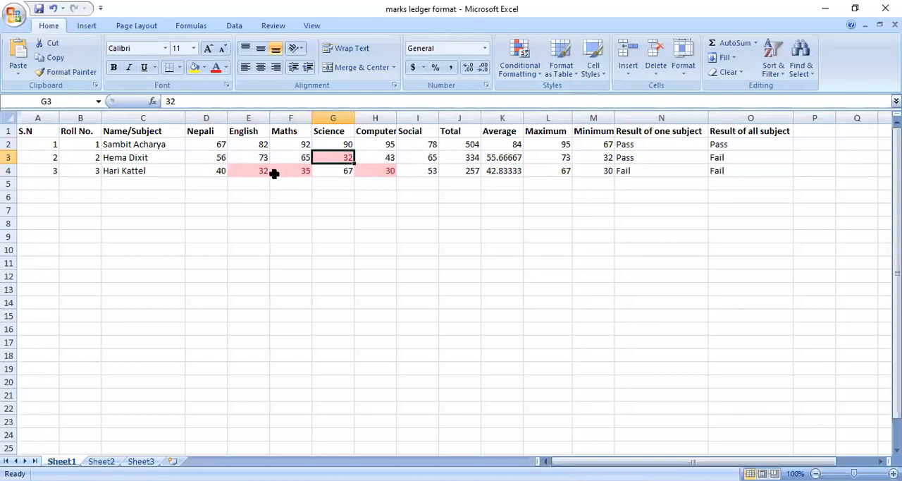
pyautogui.click(260, 170)
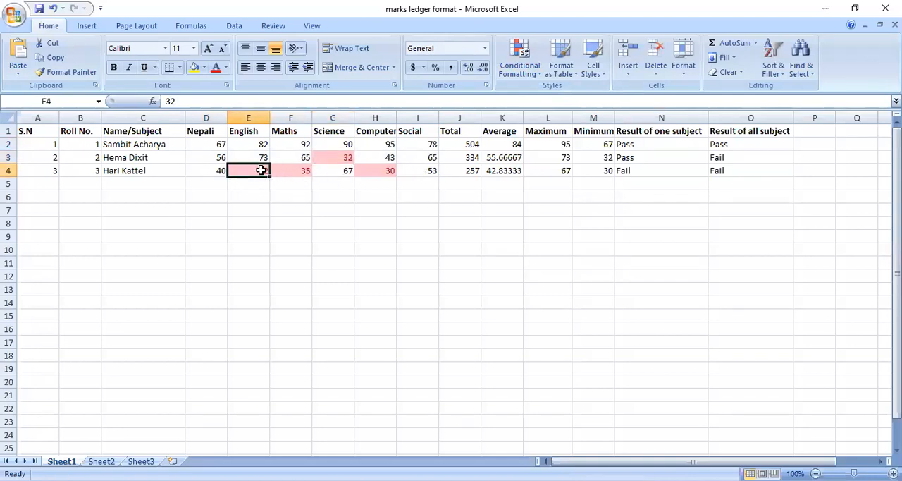
pyautogui.write('56')
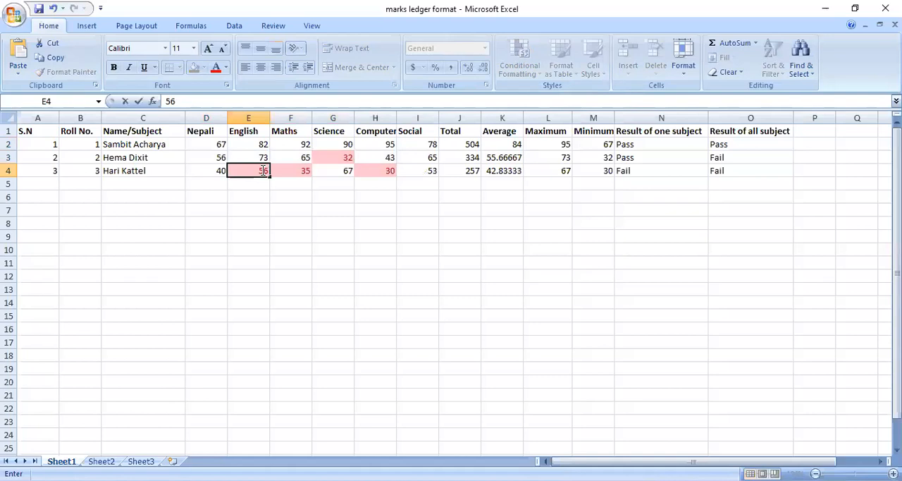
pyautogui.press('Return')
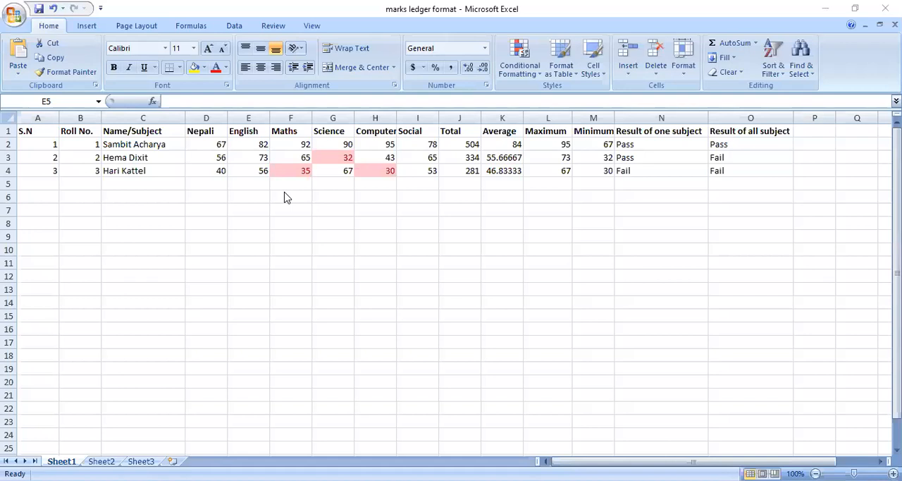
# Step: Examine the formula for the first student's Total in cell J2 and the range of subject marks it adds up
pyautogui.click(689, 210)
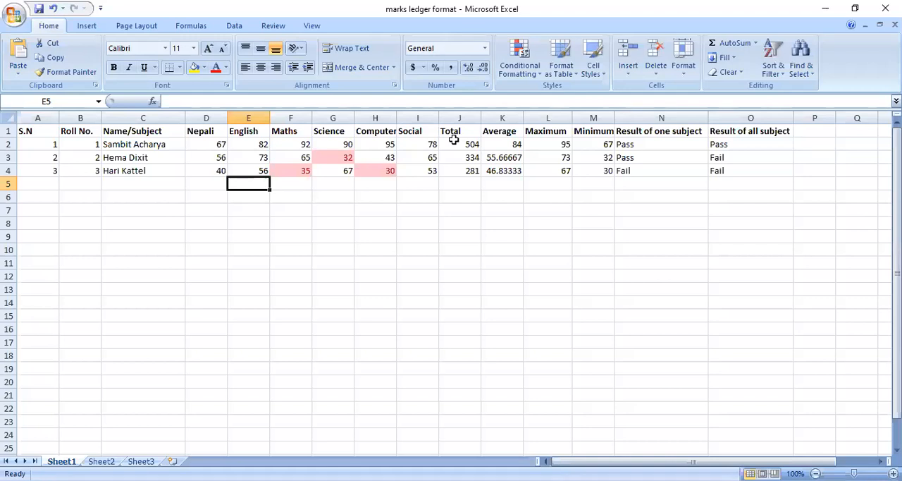
pyautogui.click(456, 134)
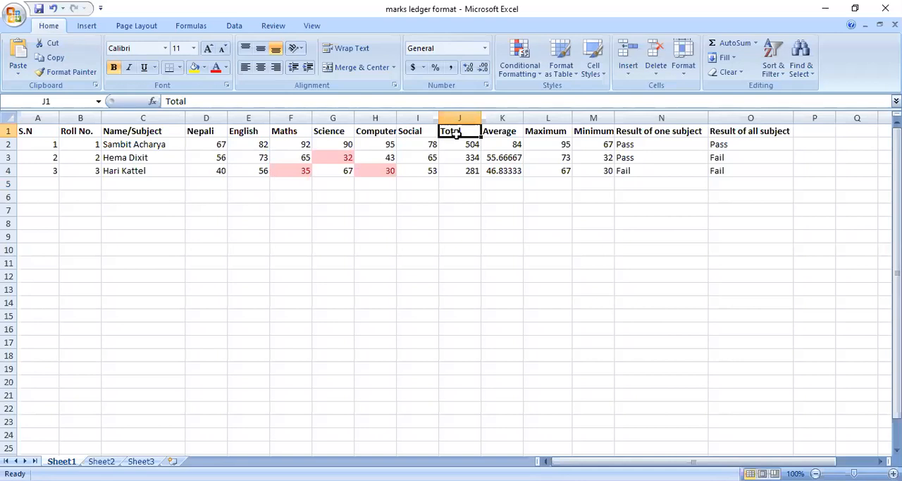
pyautogui.press('Down')
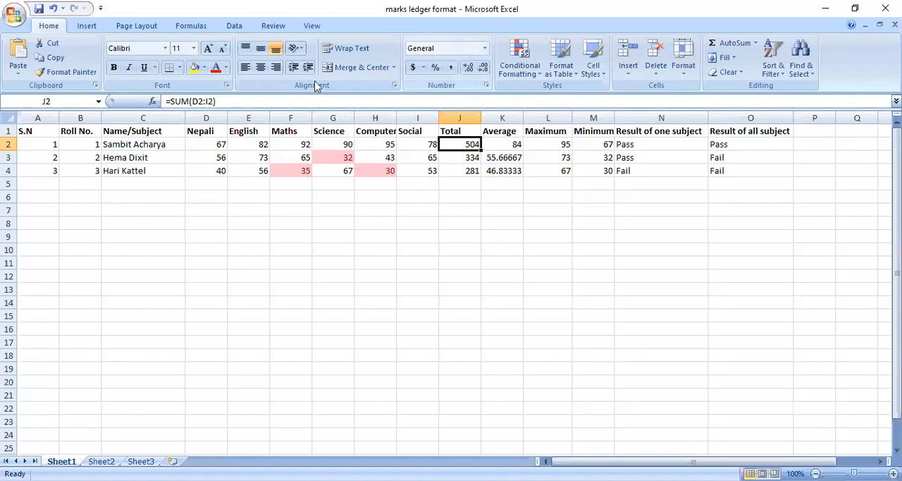
pyautogui.hotkey('alt', 'Tab')
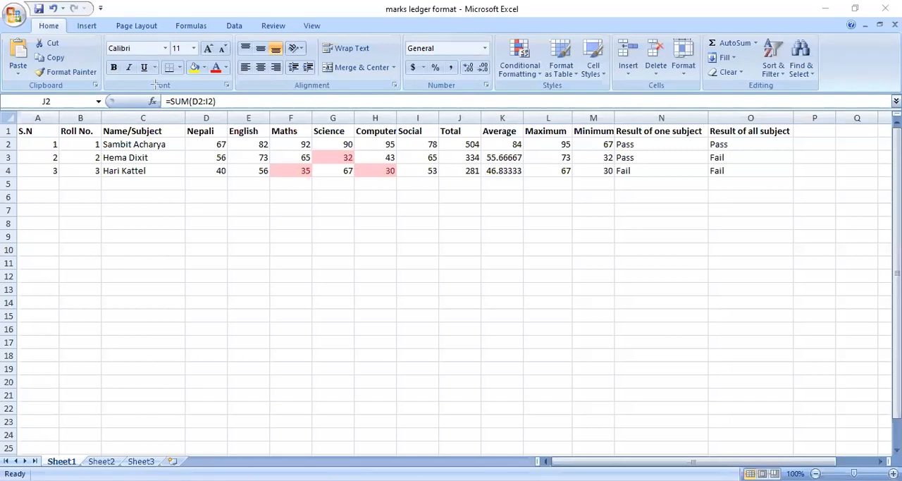
pyautogui.moveTo(154, 84)
pyautogui.mouseDown()
pyautogui.moveTo(184, 120)
pyautogui.moveTo(236, 121)
pyautogui.mouseUp()
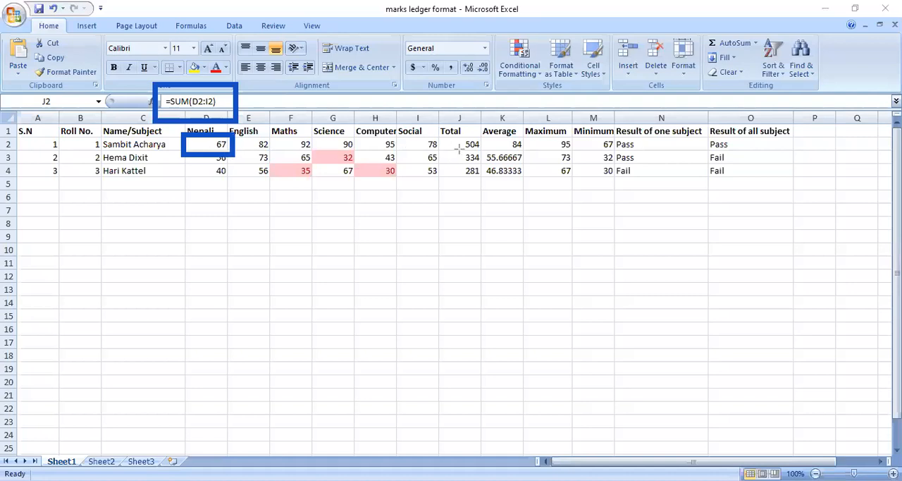
pyautogui.moveTo(397, 133)
pyautogui.mouseDown()
pyautogui.moveTo(404, 149)
pyautogui.moveTo(443, 153)
pyautogui.mouseUp()
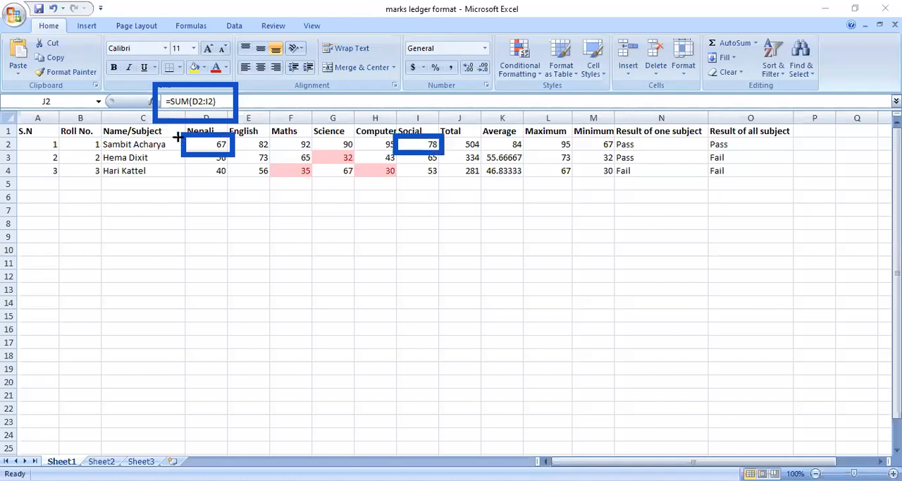
pyautogui.moveTo(175, 131); pyautogui.dragTo(442, 152)
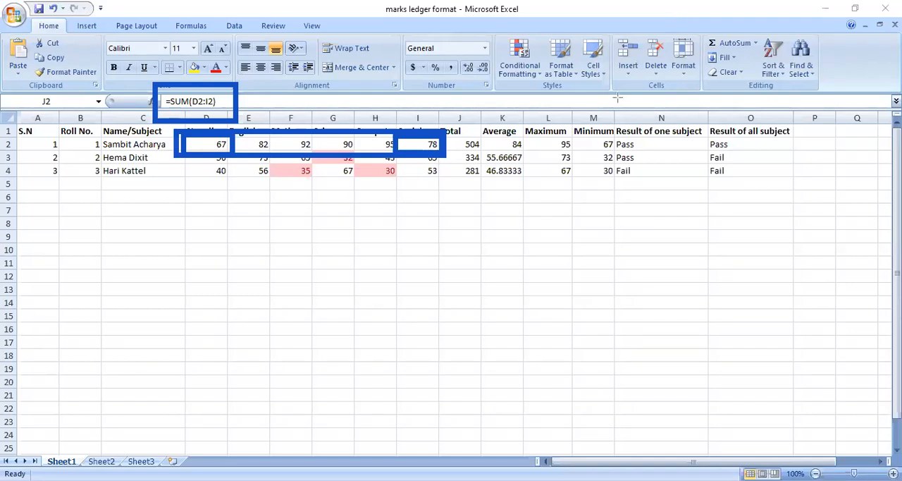
pyautogui.click(461, 143)
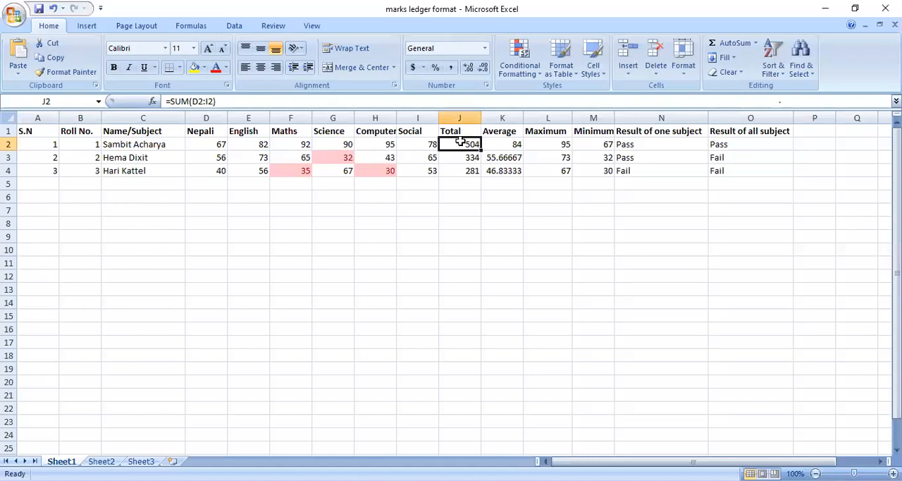
pyautogui.doubleClick(460, 144)
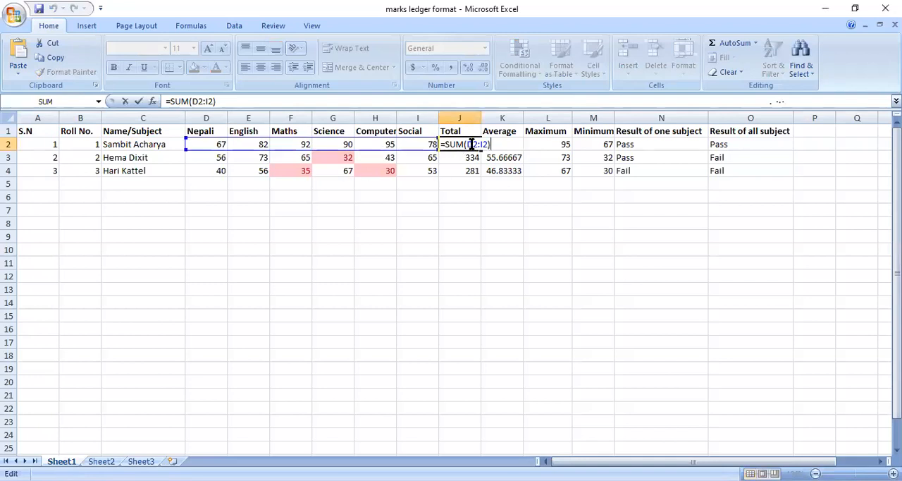
pyautogui.press('Return')
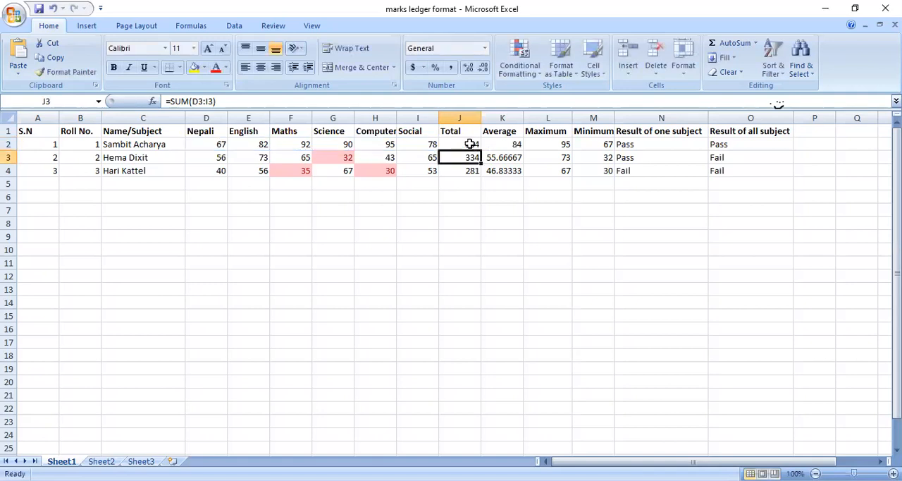
pyautogui.click(470, 143)
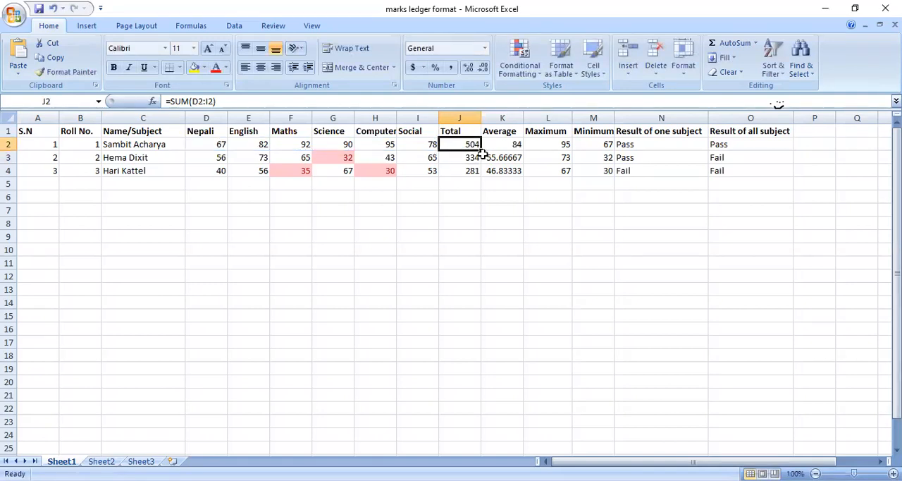
# Step: Fill the Total formula from J2 down through J4 for the remaining students
pyautogui.moveTo(483, 150); pyautogui.dragTo(485, 178)
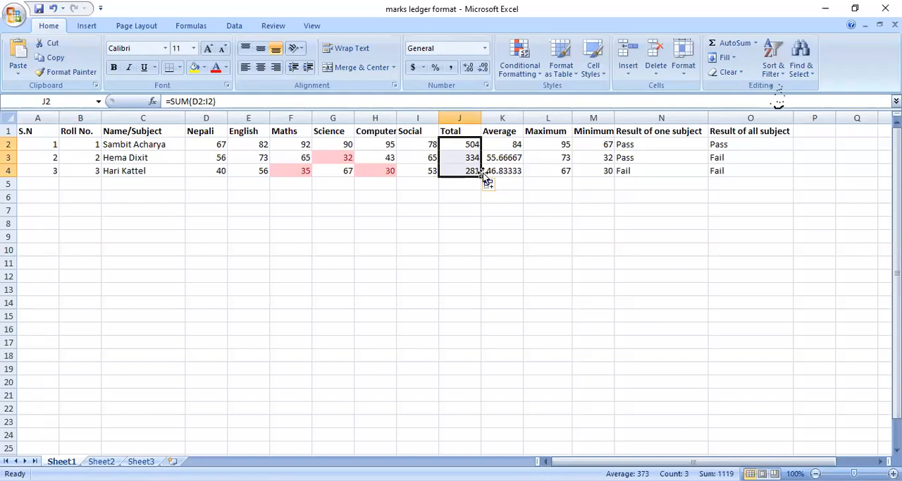
# Step: Examine the AVERAGE formula for the first student in cell K2 and the range of subject marks it covers
pyautogui.click(511, 144)
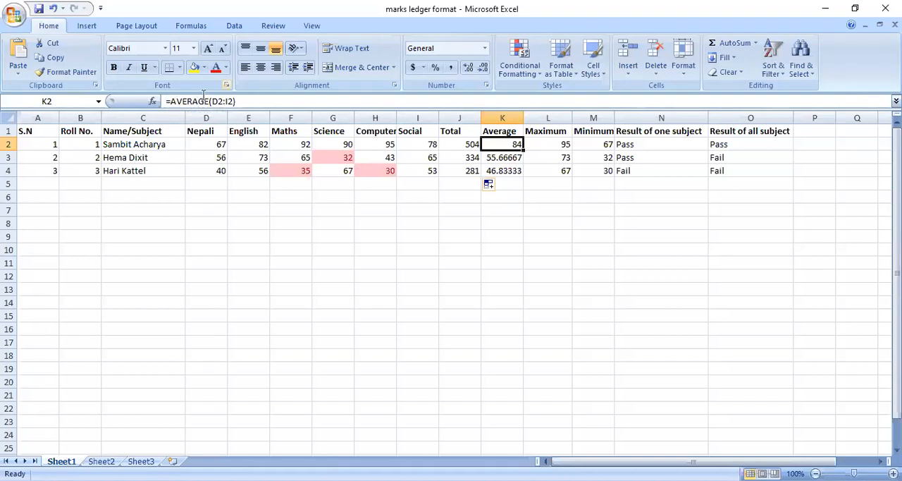
pyautogui.hotkey('alt', 'Tab')
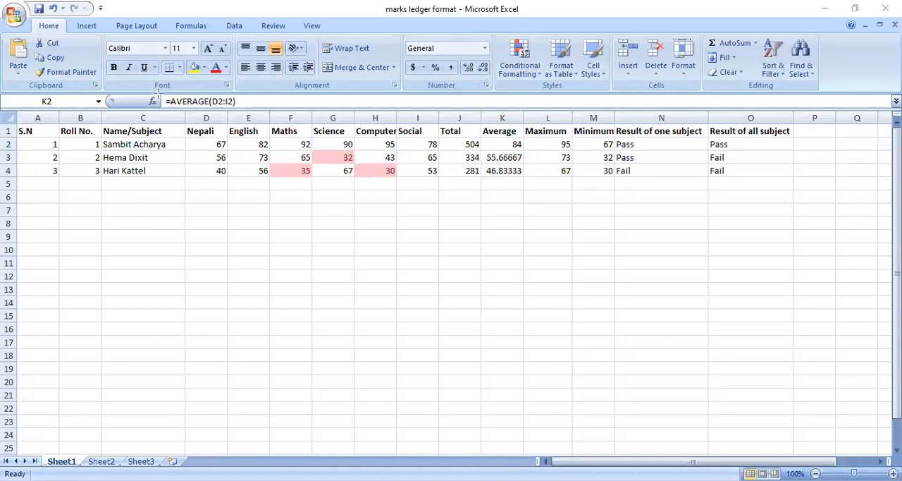
pyautogui.moveTo(155, 92)
pyautogui.mouseDown()
pyautogui.moveTo(173, 108)
pyautogui.moveTo(247, 112)
pyautogui.mouseUp()
pyautogui.click(503, 147)
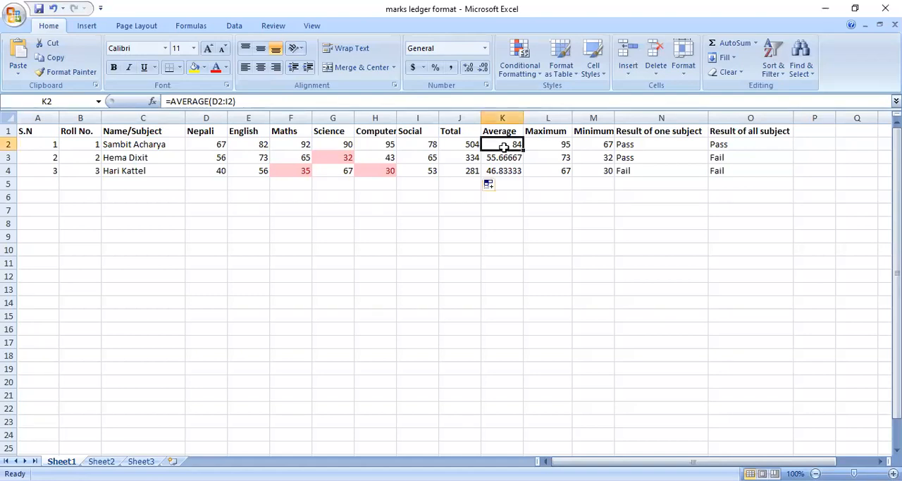
pyautogui.doubleClick(503, 146)
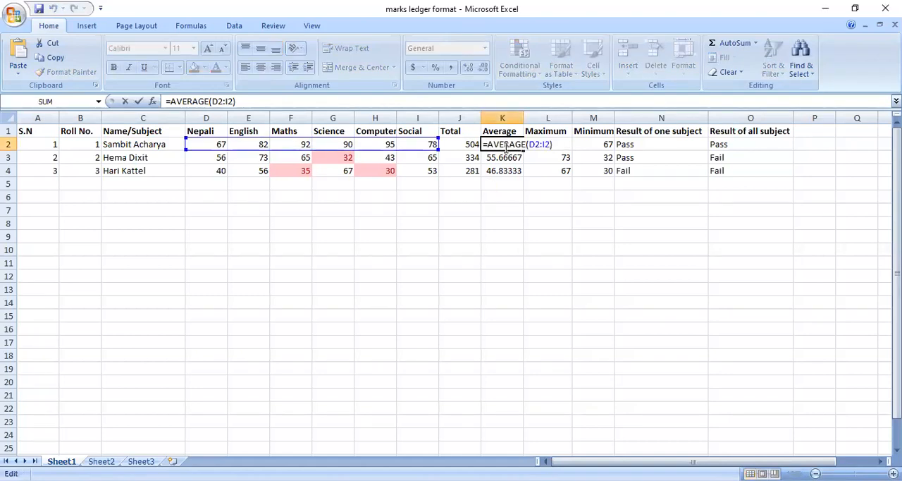
pyautogui.press('Return')
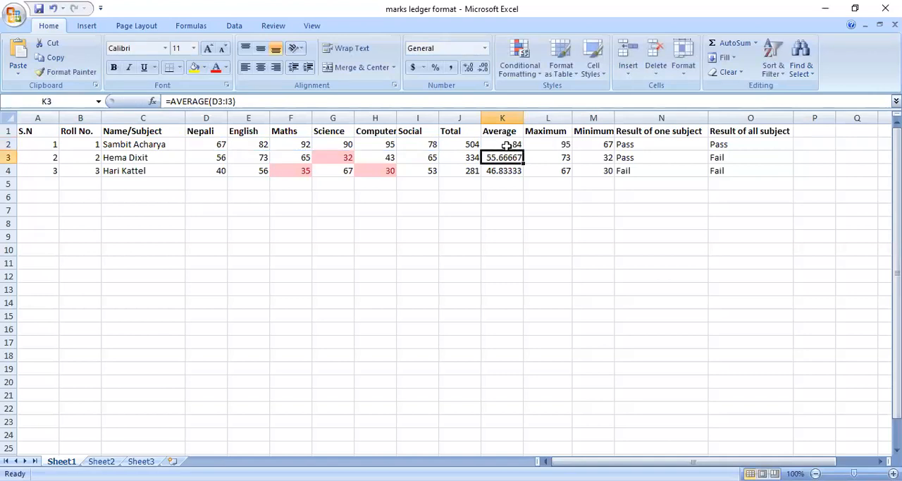
# Step: Insert a blank column before the Maximum column
pyautogui.click(537, 117)
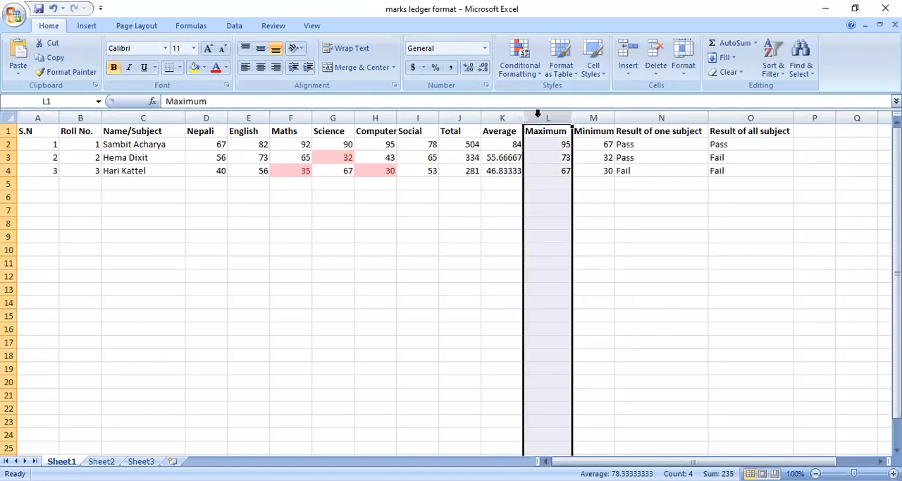
pyautogui.rightClick(537, 114)
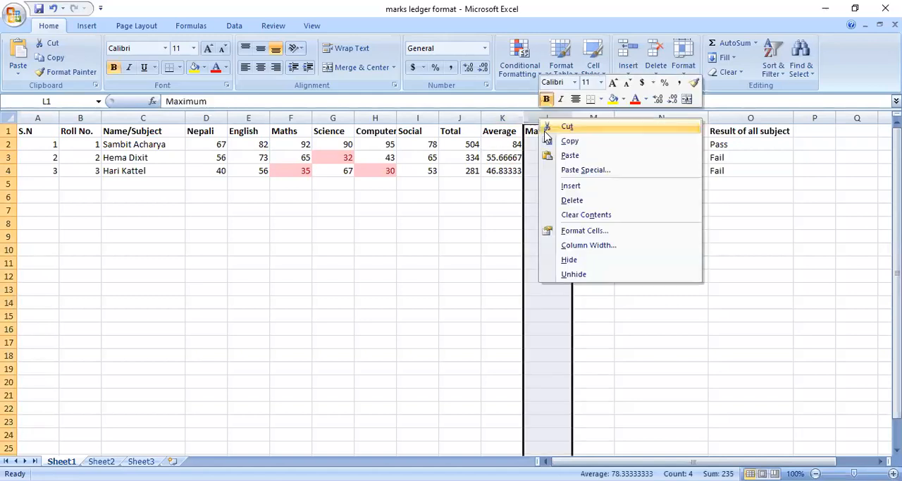
pyautogui.click(572, 186)
# Step: Enter the heading Percentage in cell L1 of the new column
pyautogui.click(547, 130)
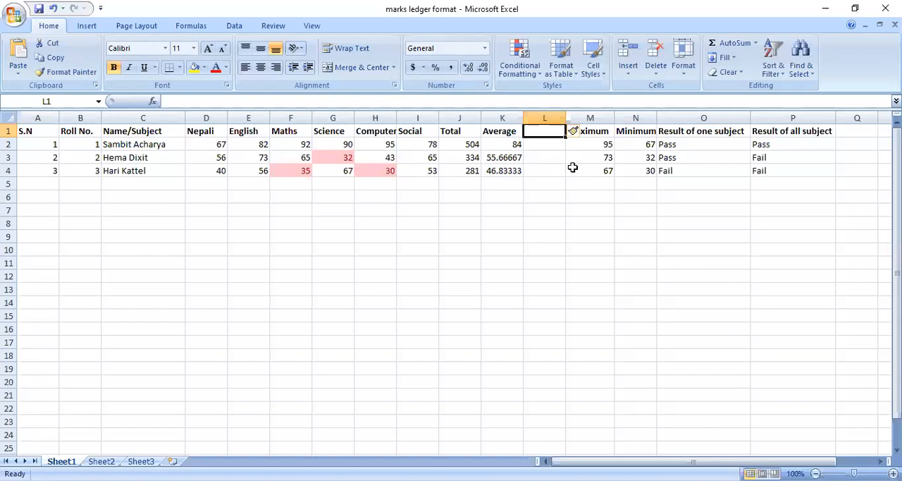
pyautogui.write('P')
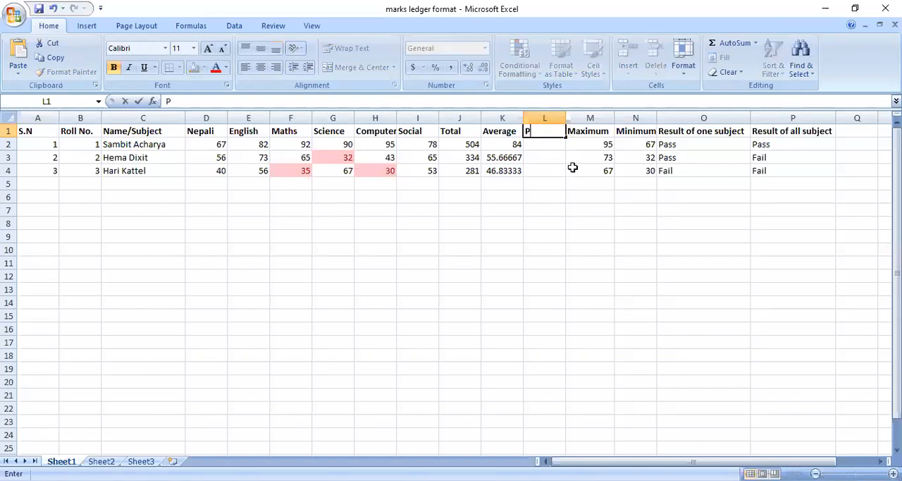
pyautogui.write('ercentage')
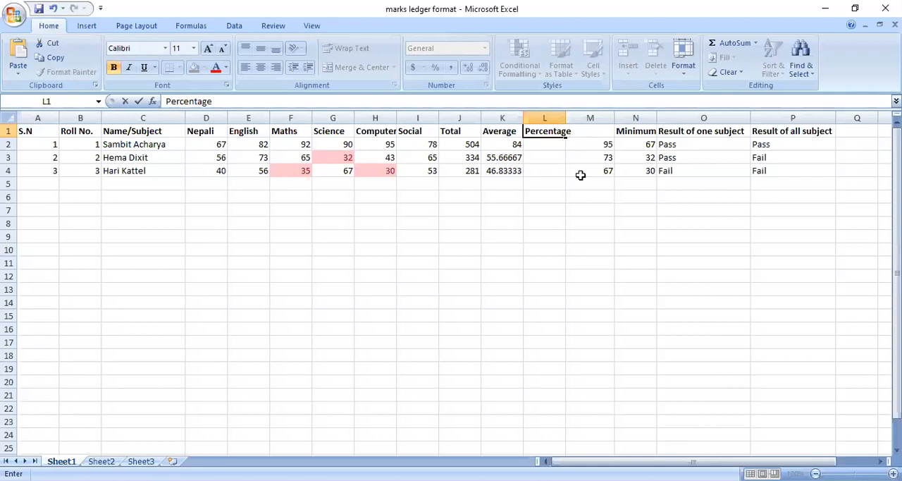
pyautogui.press('Return')
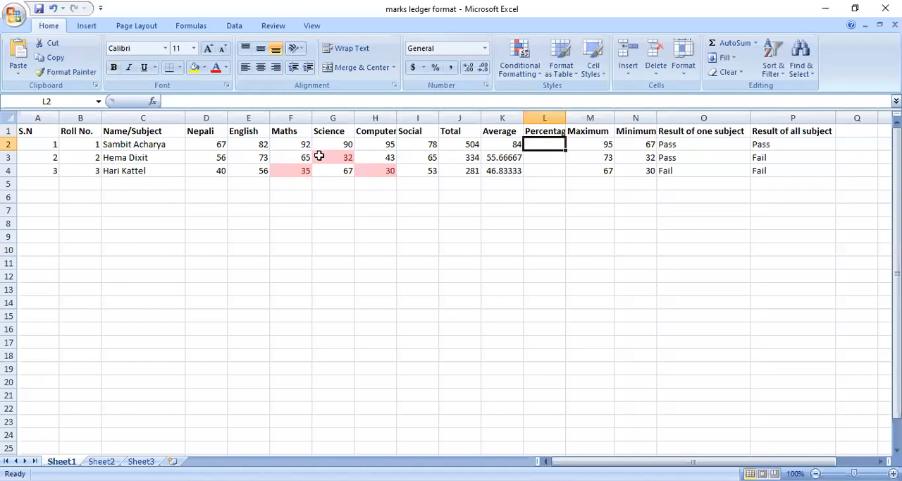
# Step: Enter the formula =J2/600 in cell L2 to divide the first student's total by the full marks
pyautogui.hotkey('alt', 'Tab')
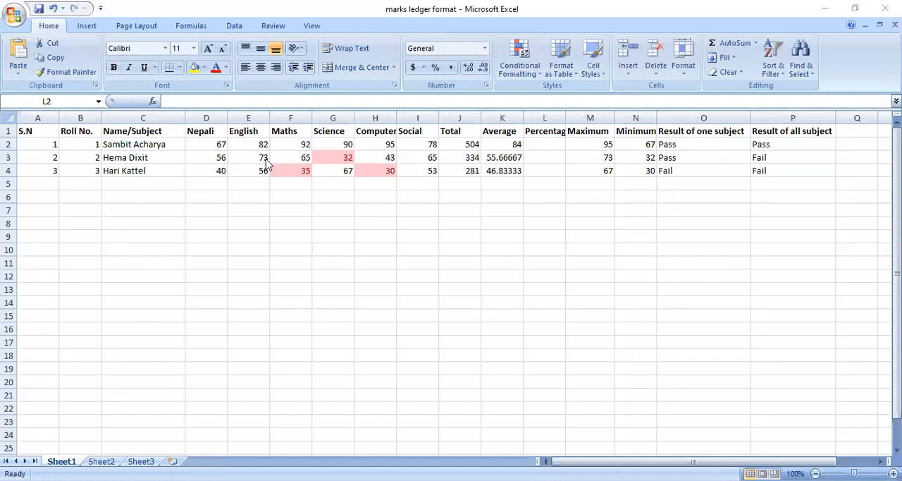
pyautogui.click(536, 141)
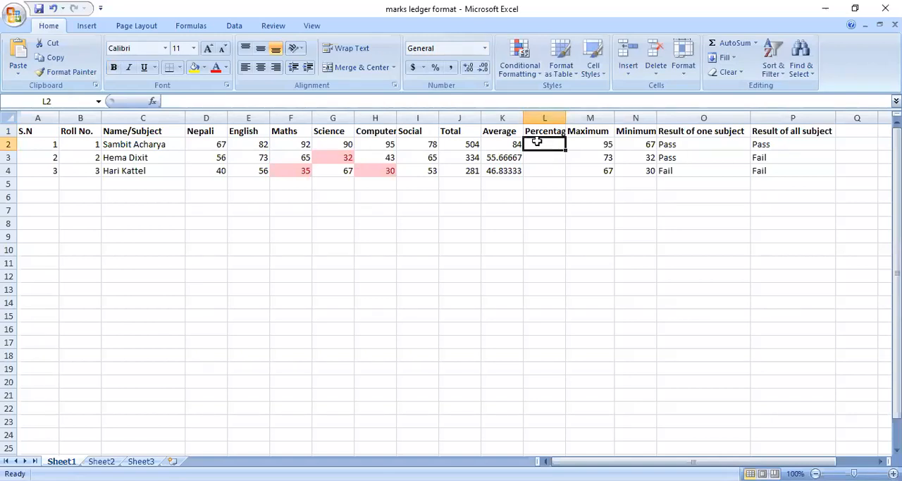
pyautogui.click(462, 146)
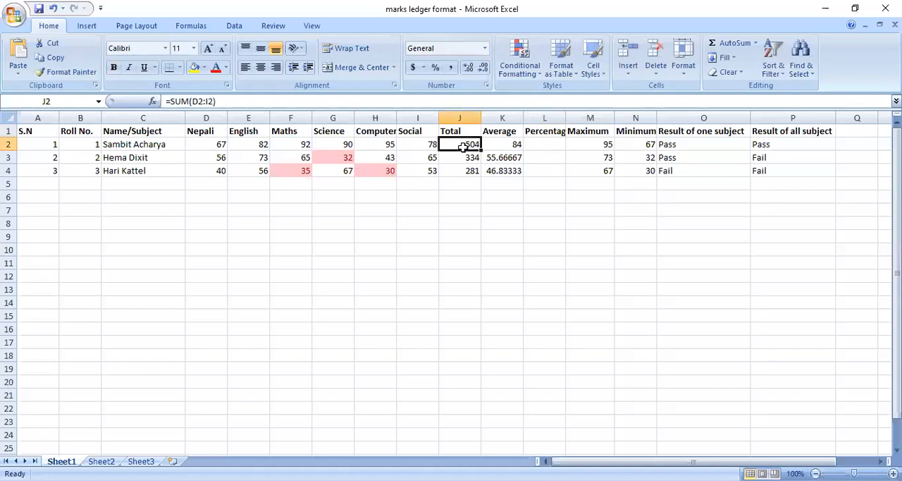
pyautogui.click(541, 144)
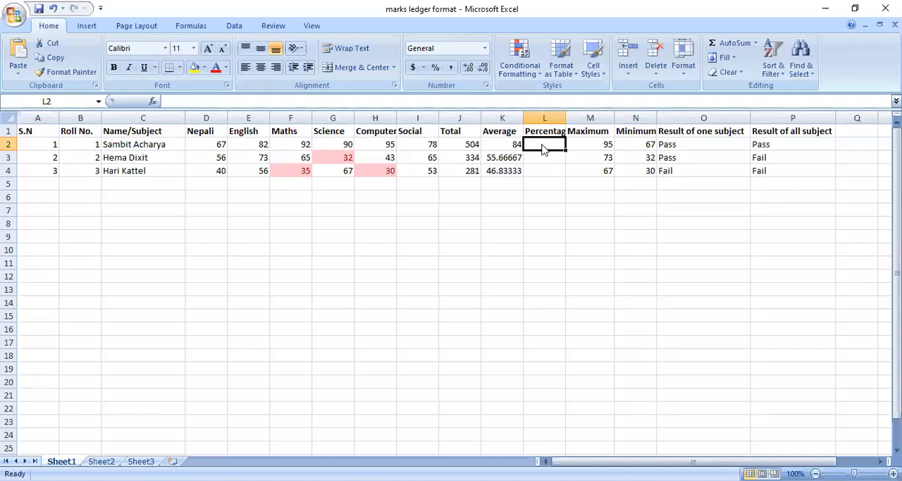
pyautogui.write('=')
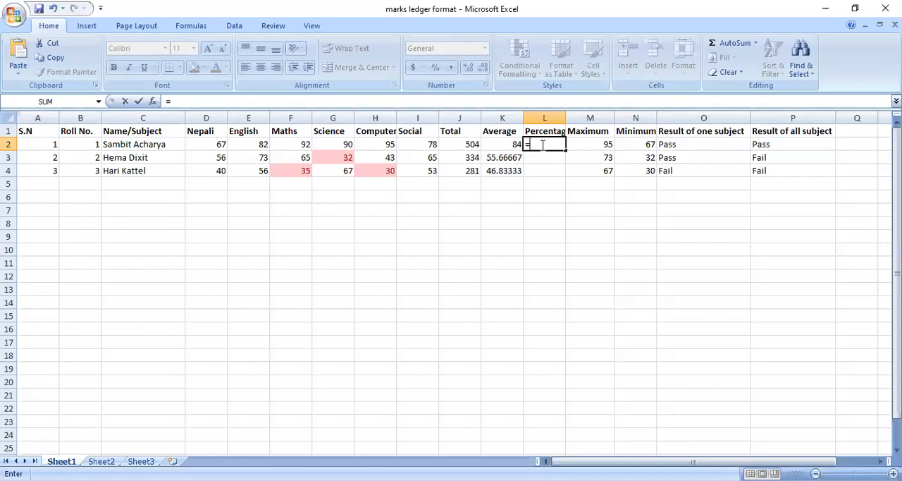
pyautogui.write('j2/')
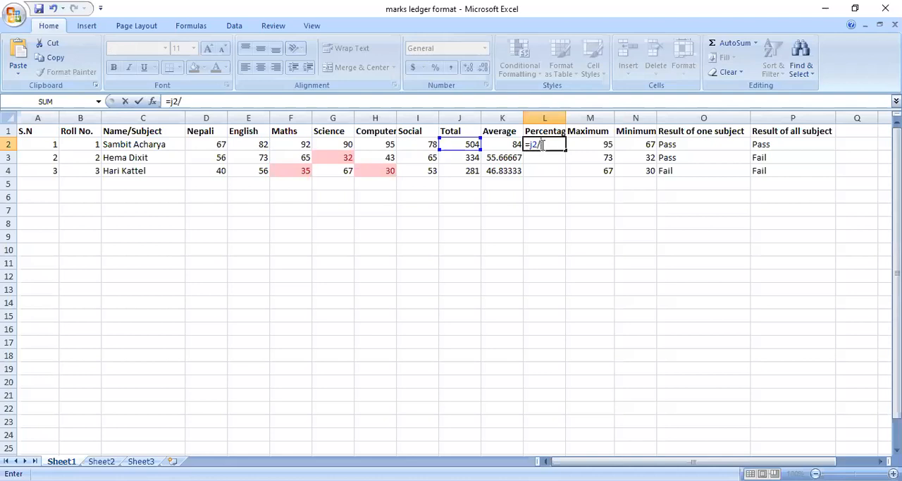
pyautogui.write('600')
pyautogui.press('Return')
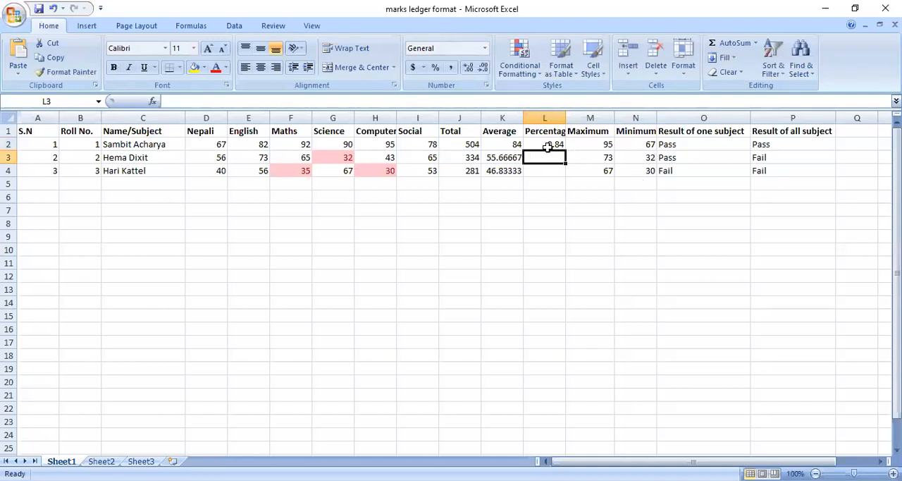
# Step: Change the percentage formula in cell L2 to =(J2/600)*100
pyautogui.click(557, 143)
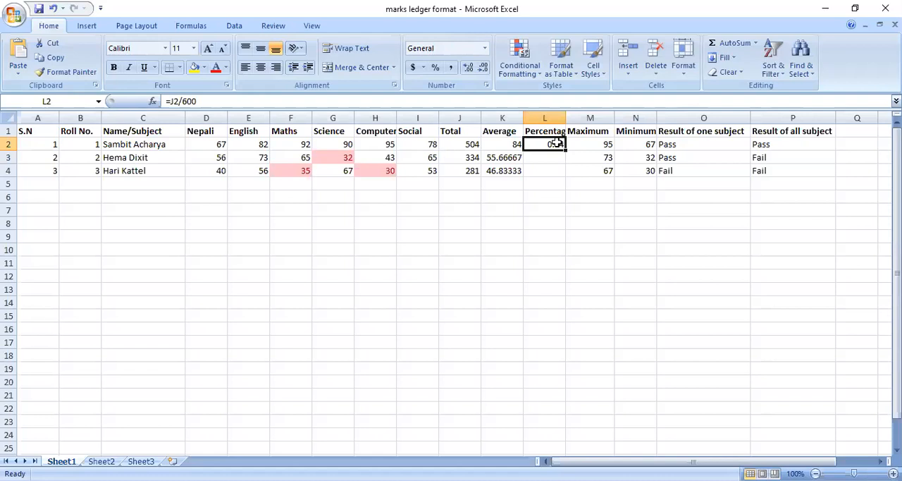
pyautogui.doubleClick(557, 143)
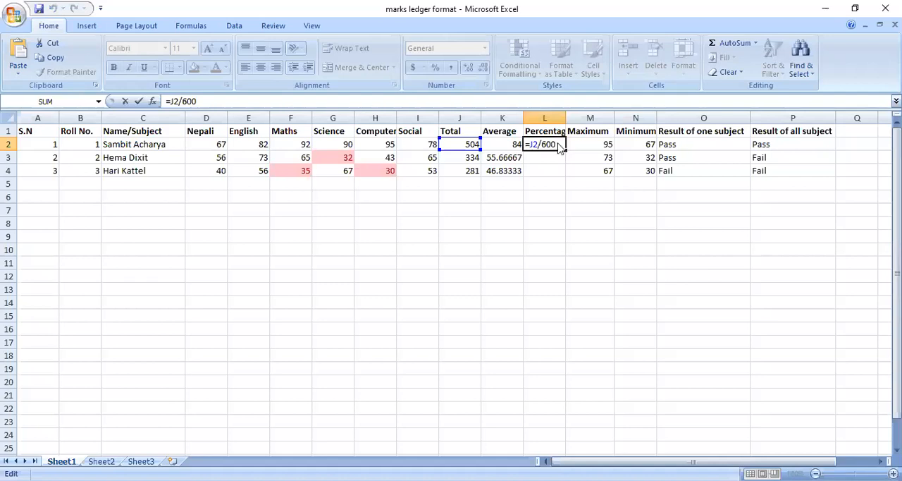
pyautogui.write(')')
pyautogui.press('Home')
pyautogui.press('Right')
pyautogui.write('(')
pyautogui.press('Right')
pyautogui.press('Right')
pyautogui.press('Right')
pyautogui.press('Right')
pyautogui.press('Right')
pyautogui.press('Right')
pyautogui.press('Right')
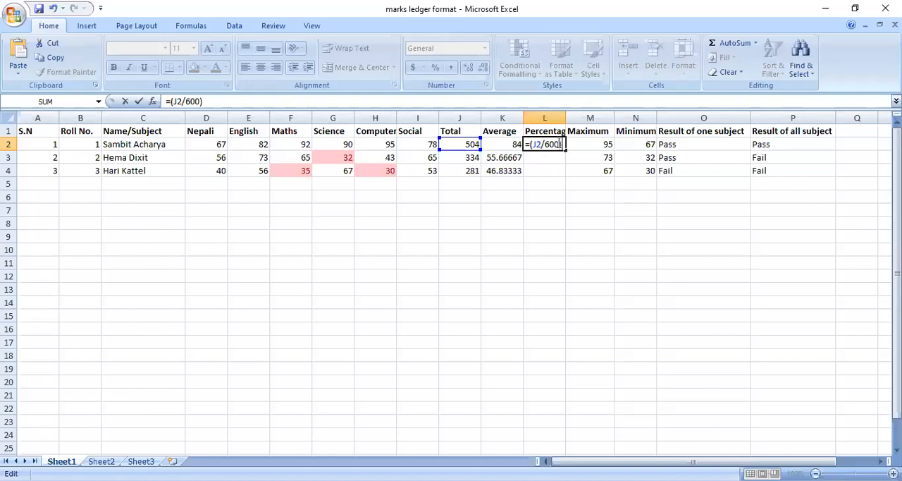
pyautogui.write('*100')
pyautogui.press('Return')
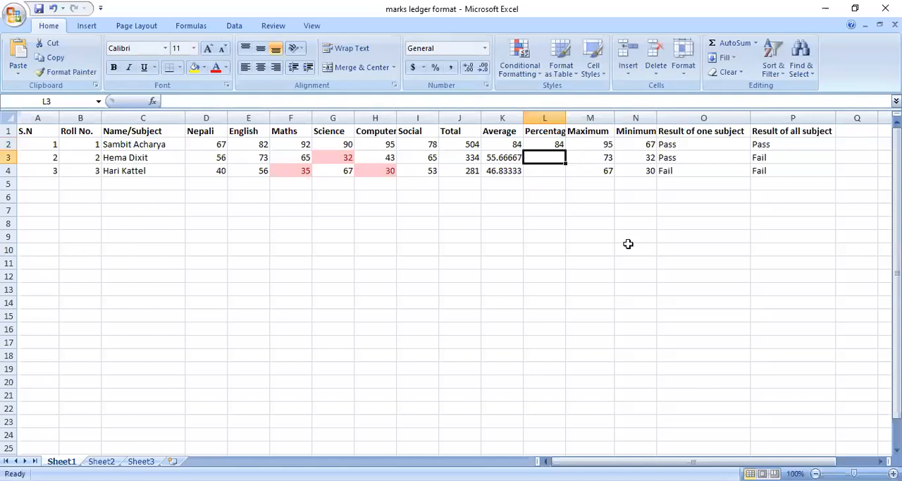
# Step: Apply the Percentage number format to cell L2 through the cell format settings
pyautogui.click(547, 144)
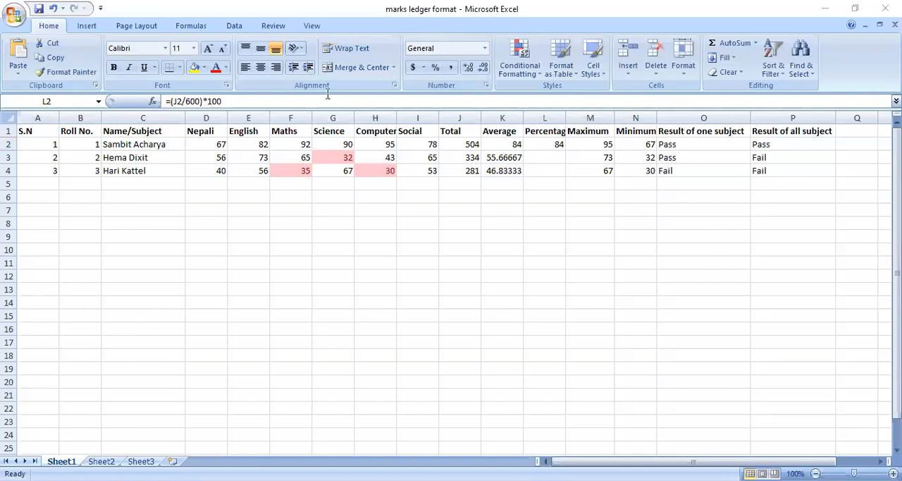
pyautogui.click(548, 144)
pyautogui.rightClick(549, 144)
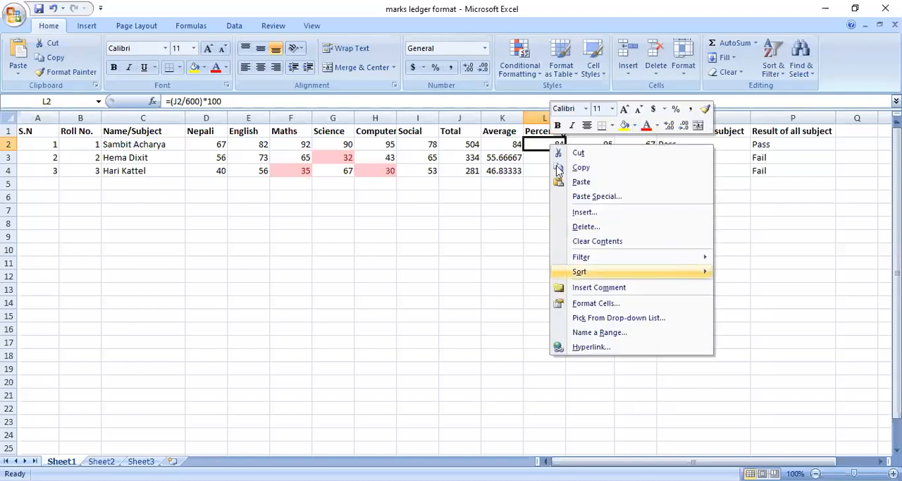
pyautogui.click(585, 304)
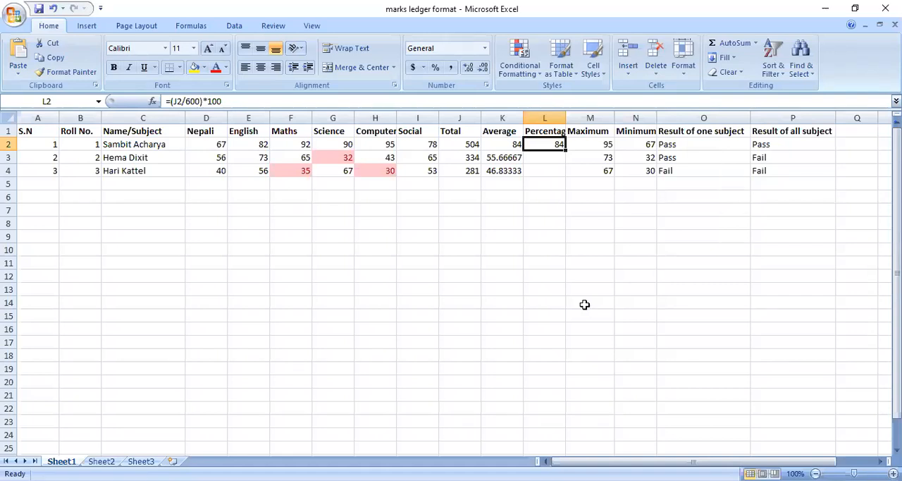
pyautogui.hotkey('alt', 'Tab')
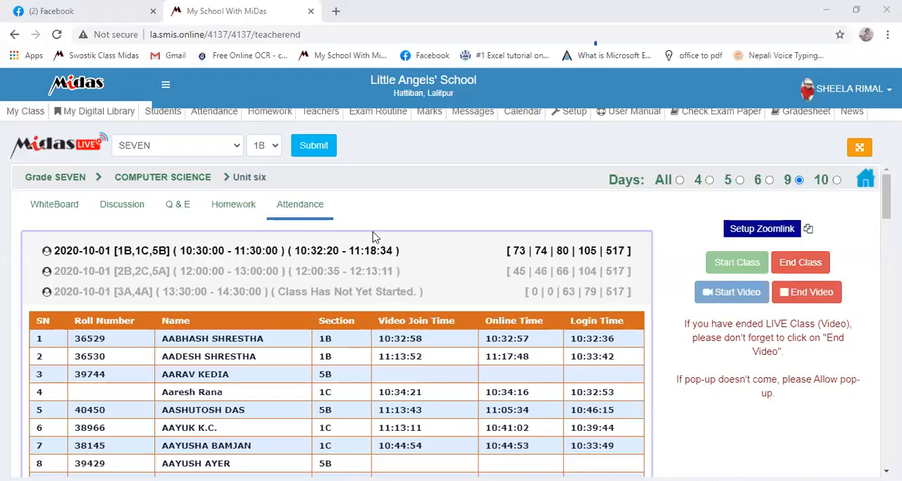
pyautogui.hotkey('alt', 'Tab')
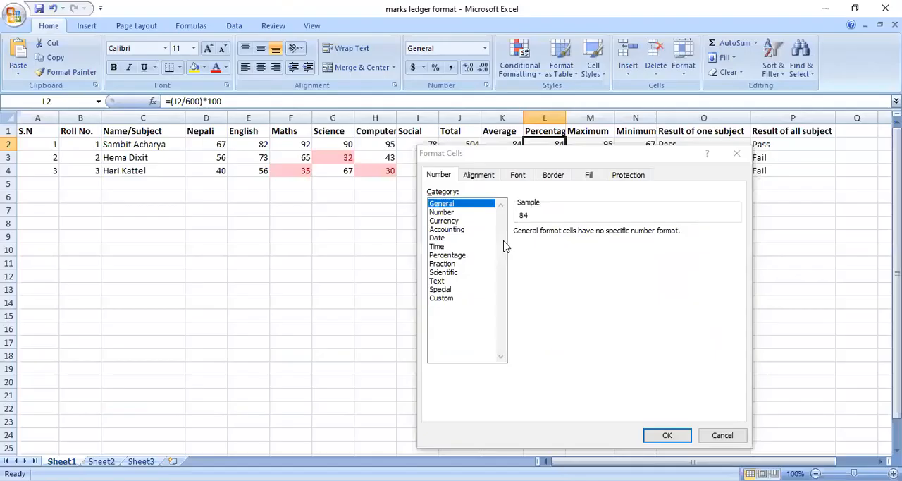
pyautogui.click(460, 255)
pyautogui.click(672, 438)
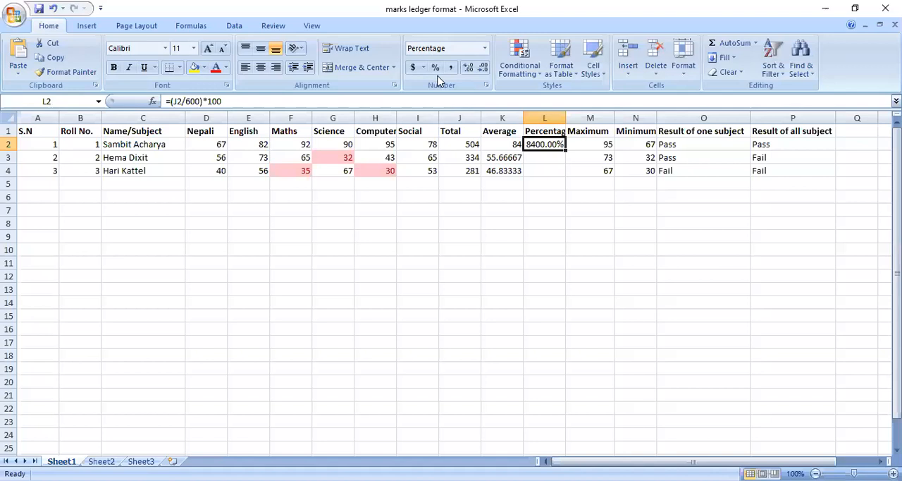
# Step: Undo the number format changes on cell L2 and apply Percent Style to it
pyautogui.click(437, 68)
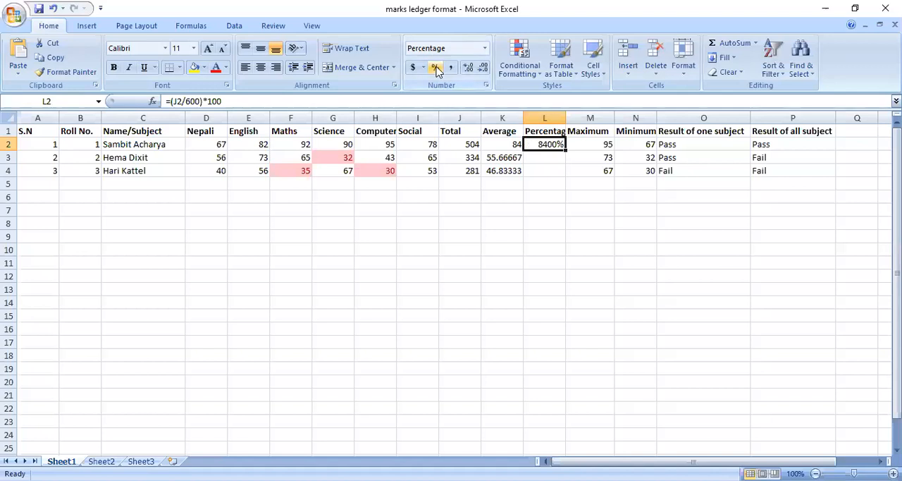
pyautogui.hotkey('ctrl', 'z')
pyautogui.hotkey('ctrl', 'z')
pyautogui.click(436, 68)
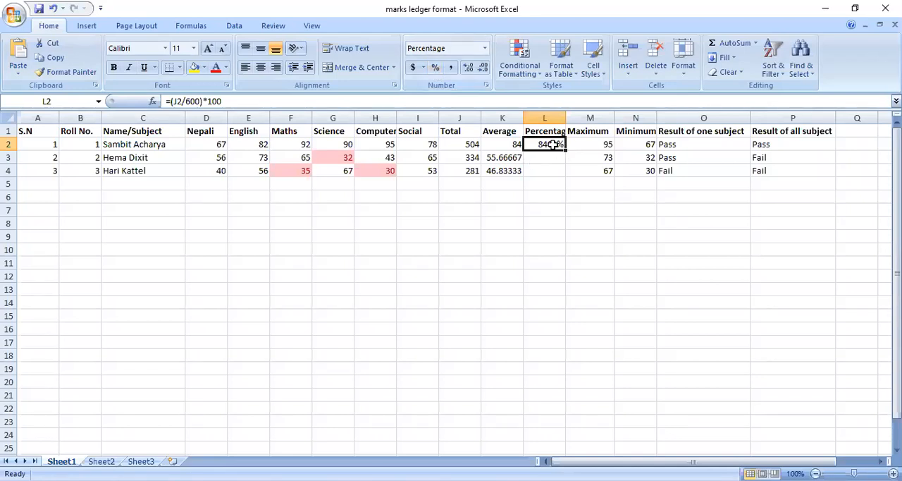
# Step: Remove the multiplication by 100 from the formula in L2, leaving =(J2/600)
pyautogui.click(232, 102)
pyautogui.press('BackSpace')
pyautogui.press('BackSpace')
pyautogui.press('BackSpace')
pyautogui.press('BackSpace')
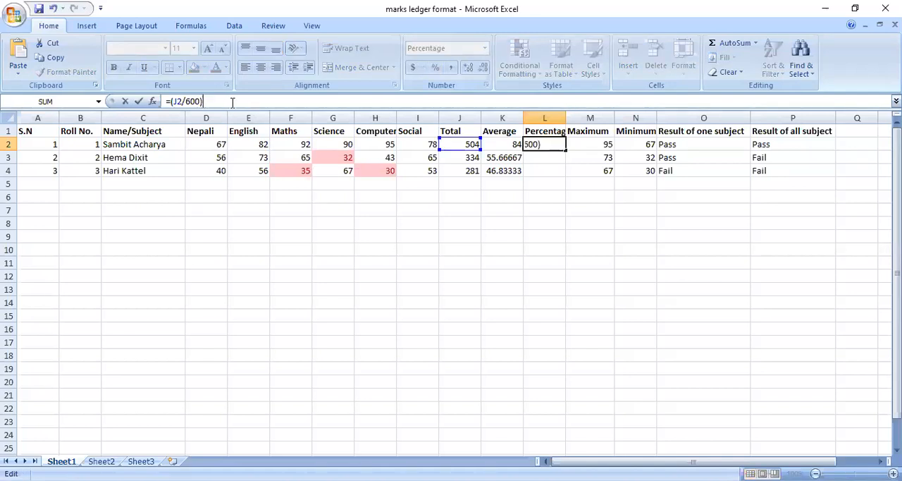
pyautogui.press('Return')
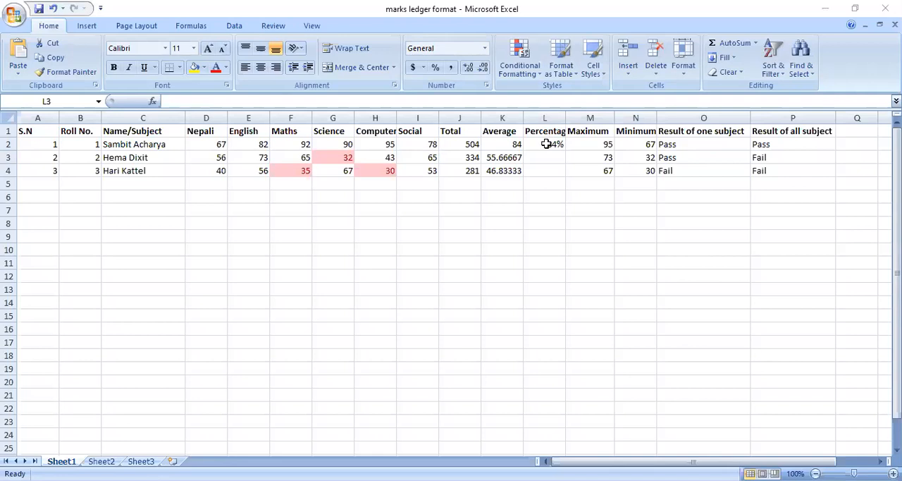
# Step: Fill the percentage formula from L2 down through L4 for the other students
pyautogui.click(549, 139)
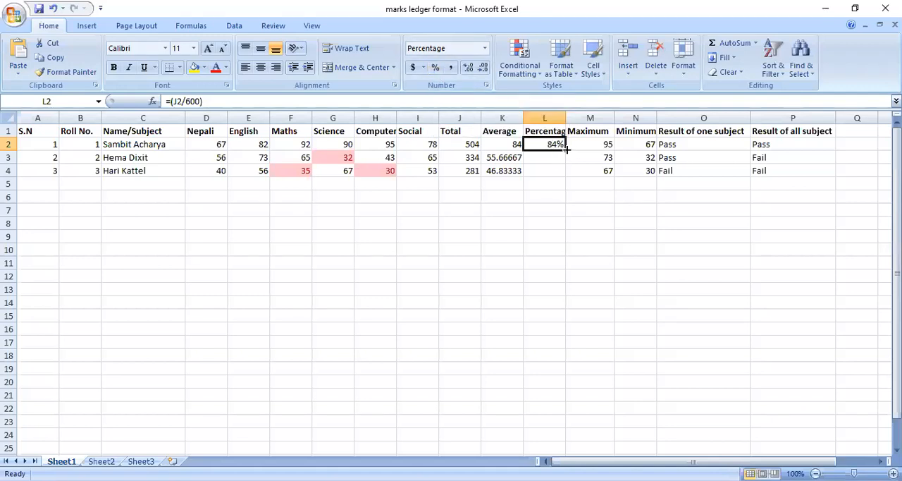
pyautogui.moveTo(566, 149); pyautogui.dragTo(567, 176)
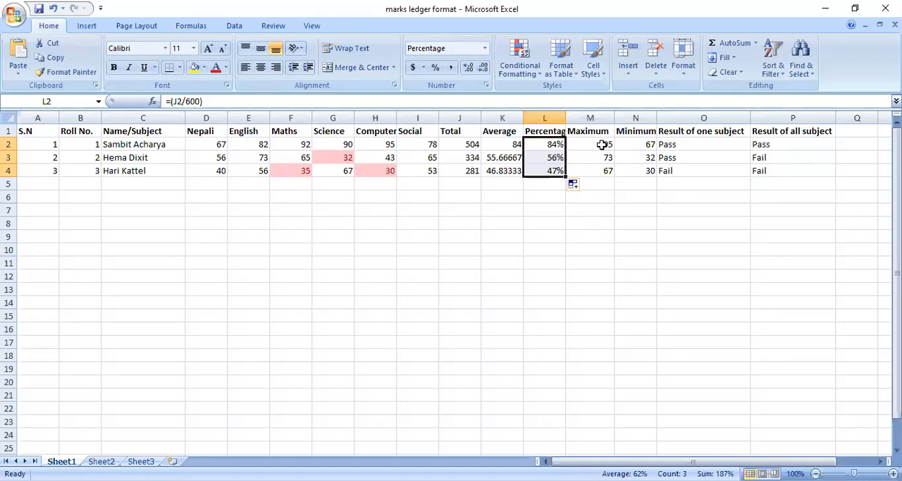
# Step: Examine the MAX formula in cell M2 and the range of marks it refers to
pyautogui.click(603, 144)
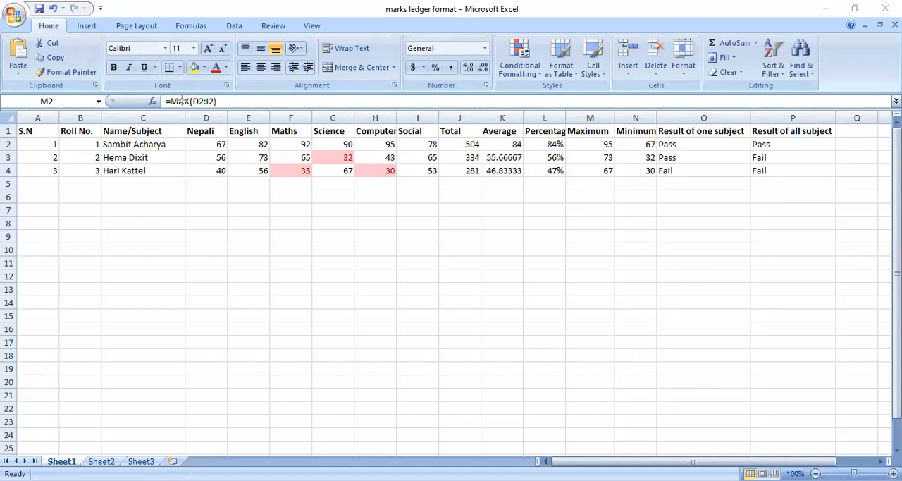
pyautogui.moveTo(161, 90)
pyautogui.mouseDown()
pyautogui.moveTo(169, 105)
pyautogui.moveTo(227, 109)
pyautogui.mouseUp()
pyautogui.doubleClick(579, 144)
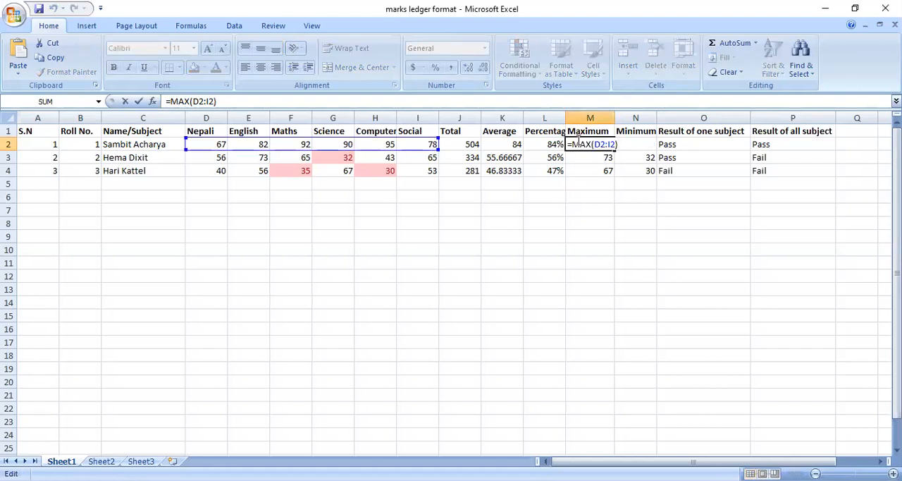
pyautogui.press('Return')
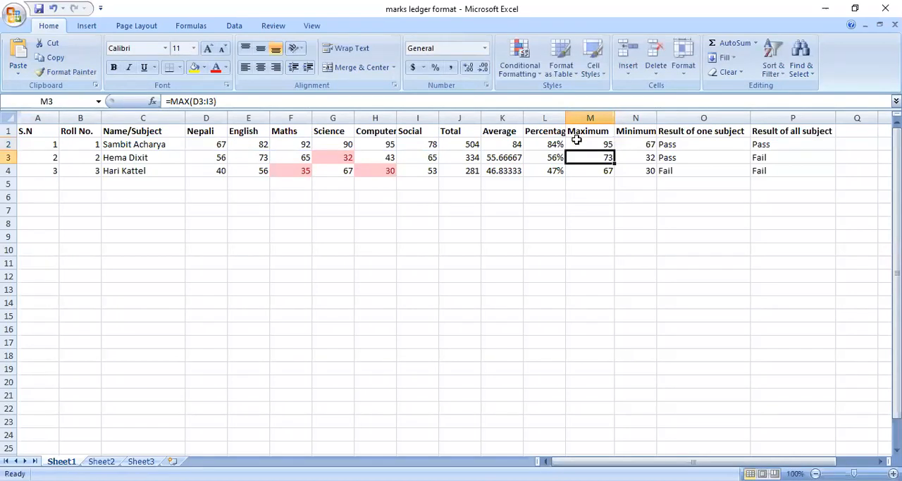
pyautogui.moveTo(598, 152); pyautogui.dragTo(598, 147)
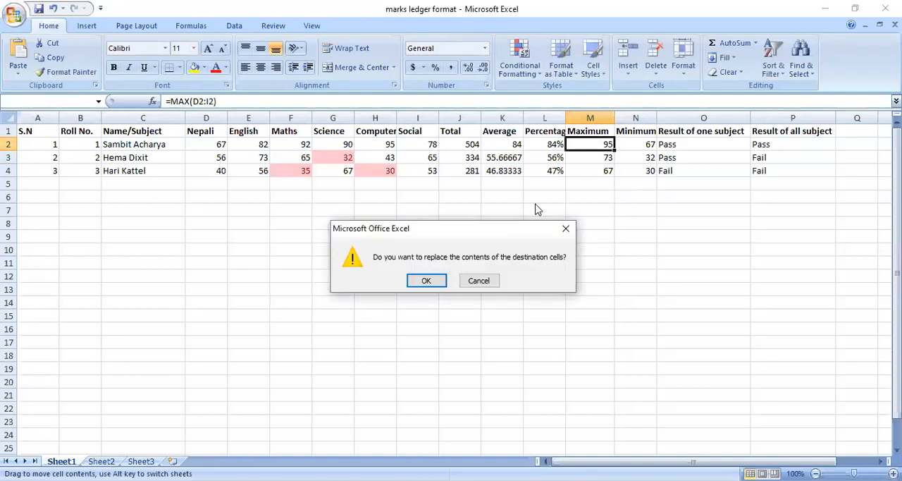
pyautogui.press('Tab')
pyautogui.press('Tab')
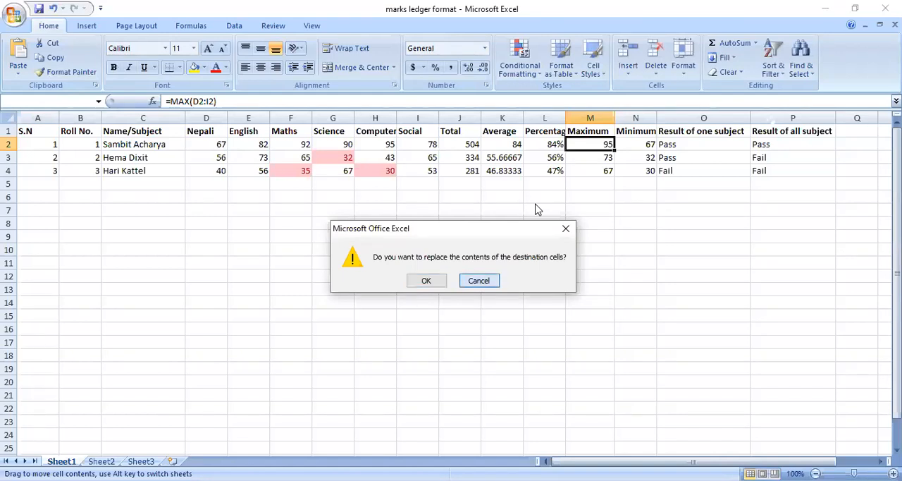
pyautogui.press('Return')
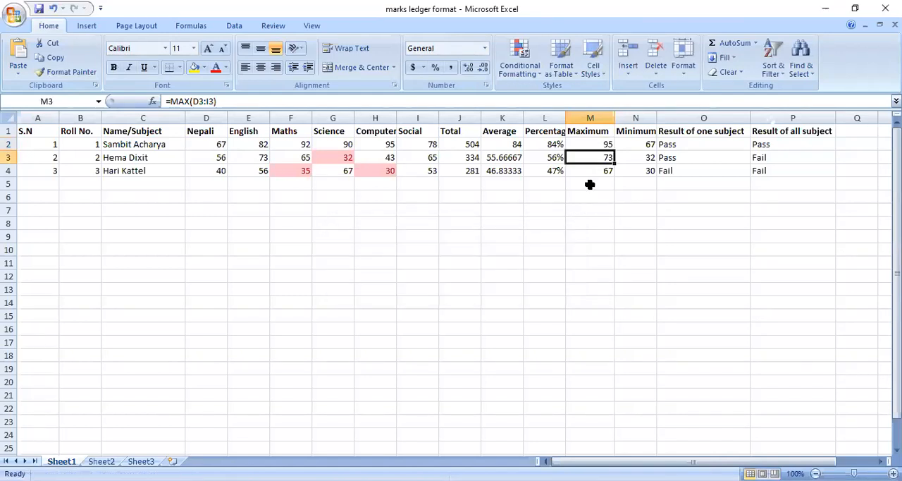
# Step: Examine the MIN formula in cell N2 and the range of marks it refers to
pyautogui.click(636, 146)
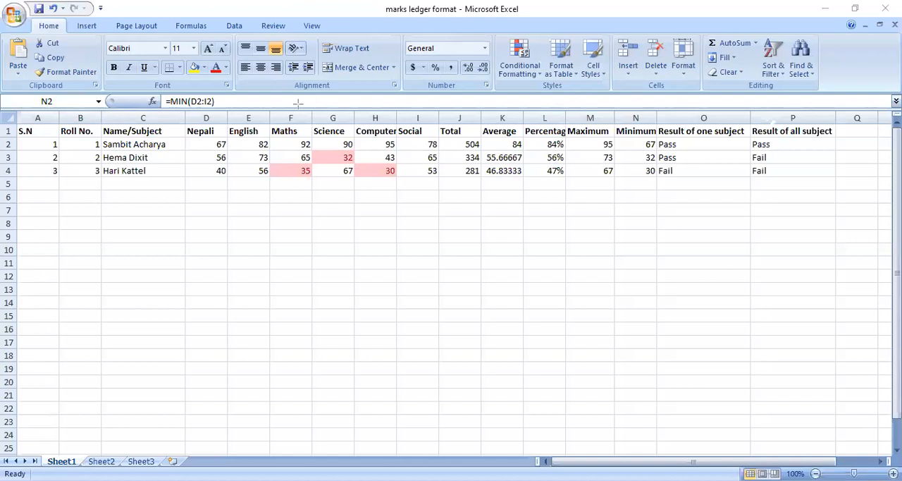
pyautogui.moveTo(162, 84)
pyautogui.mouseDown()
pyautogui.moveTo(191, 114)
pyautogui.moveTo(224, 119)
pyautogui.mouseUp()
pyautogui.press('F2')
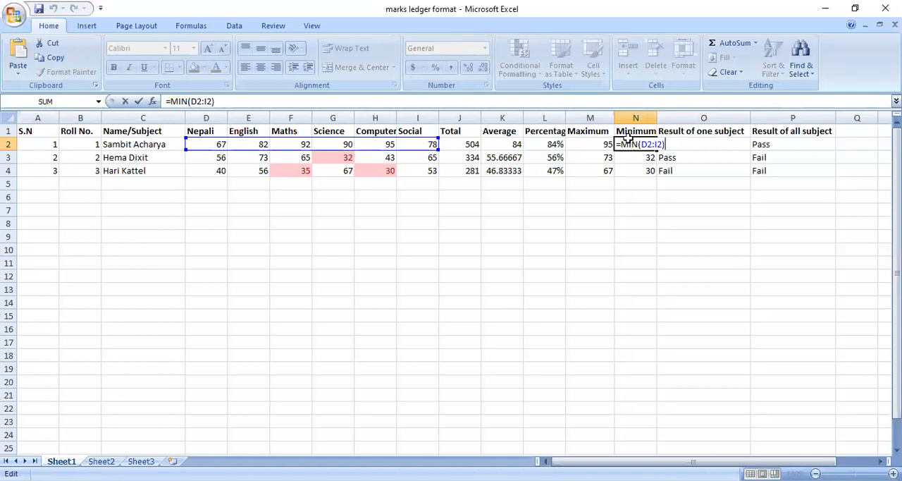
pyautogui.press('Return')
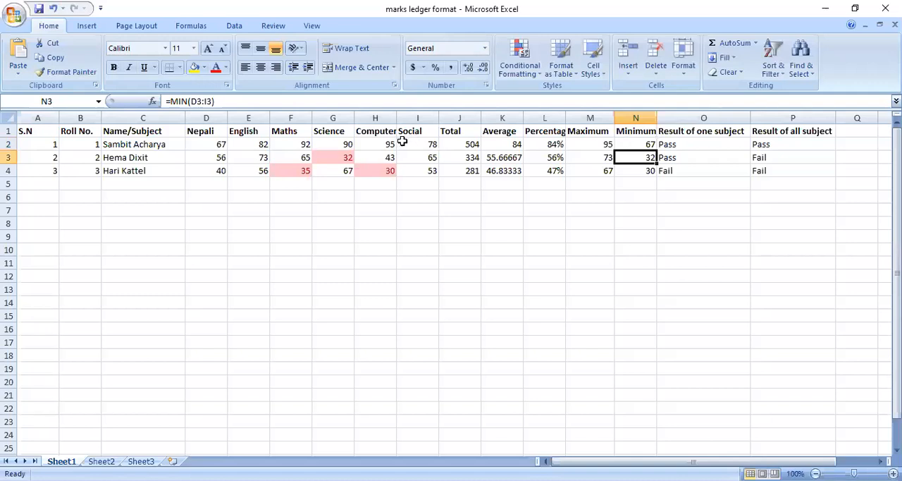
pyautogui.hotkey('alt', 'Tab')
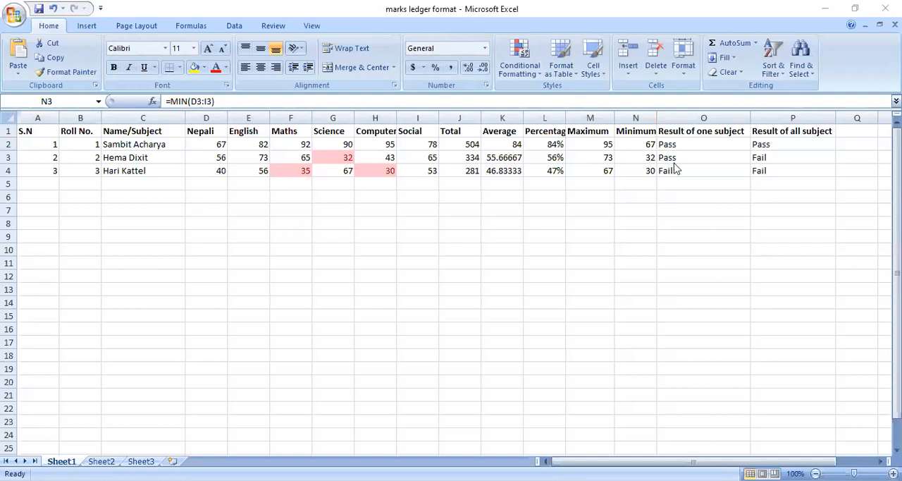
# Step: Examine the IF formula in O2 that decides the result of one subject from the Computer mark
pyautogui.click(697, 144)
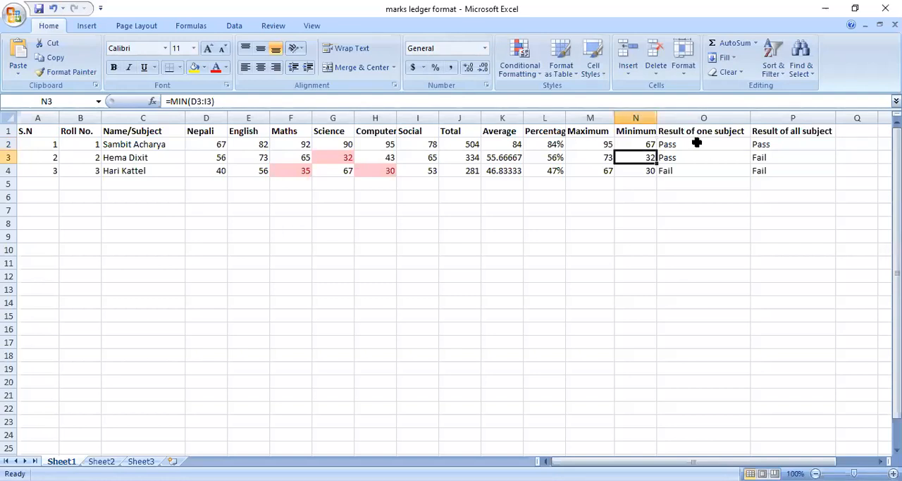
pyautogui.press('Up')
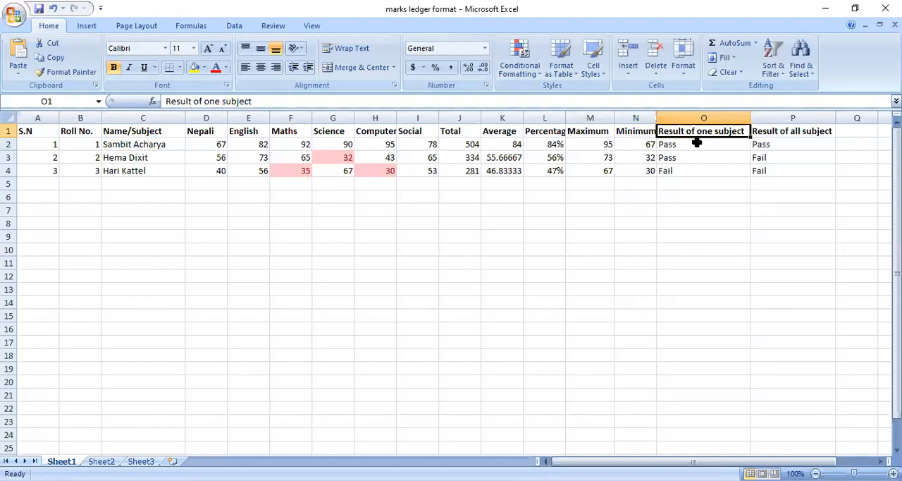
pyautogui.click(696, 142)
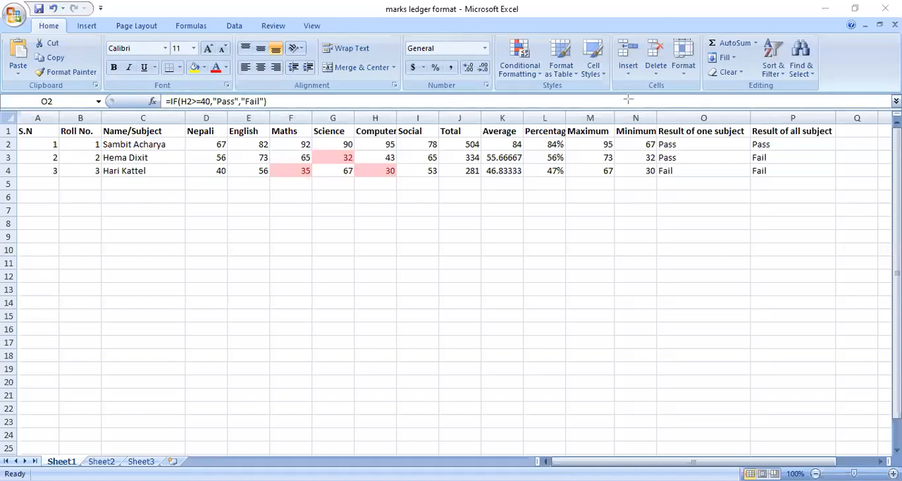
pyautogui.doubleClick(675, 144)
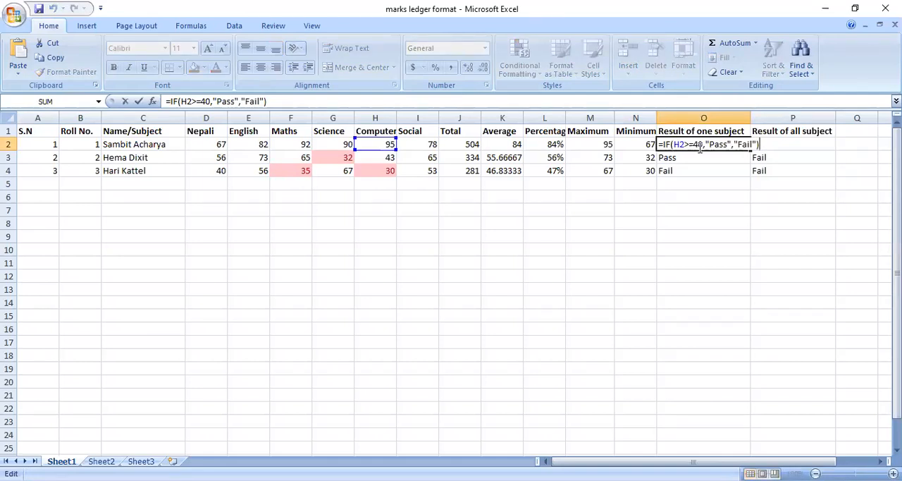
pyautogui.press('Return')
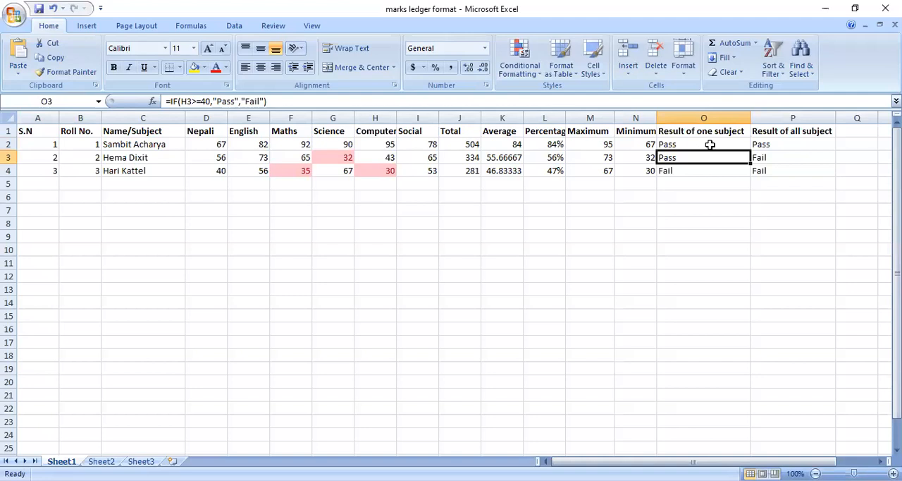
# Step: Fill the one-subject result formula from O2 down through O4 and check it against the Computer marks in H3 and H4
pyautogui.click(710, 145)
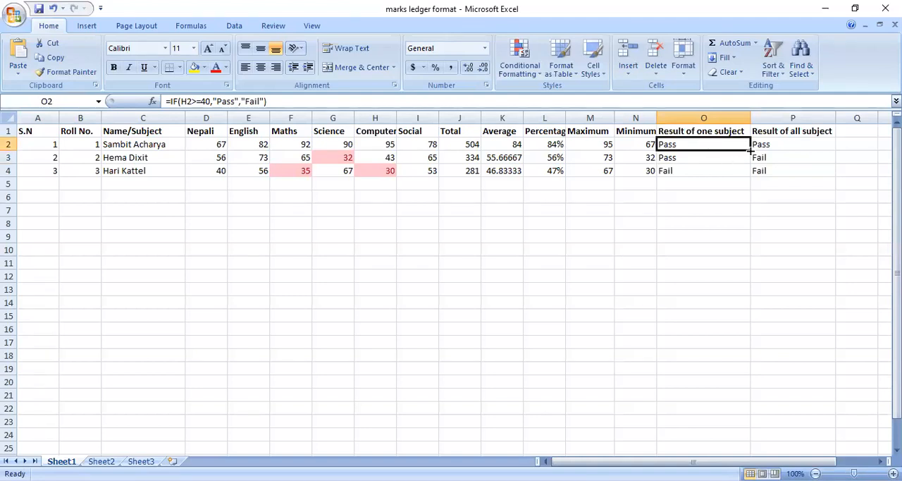
pyautogui.moveTo(751, 150); pyautogui.dragTo(753, 173)
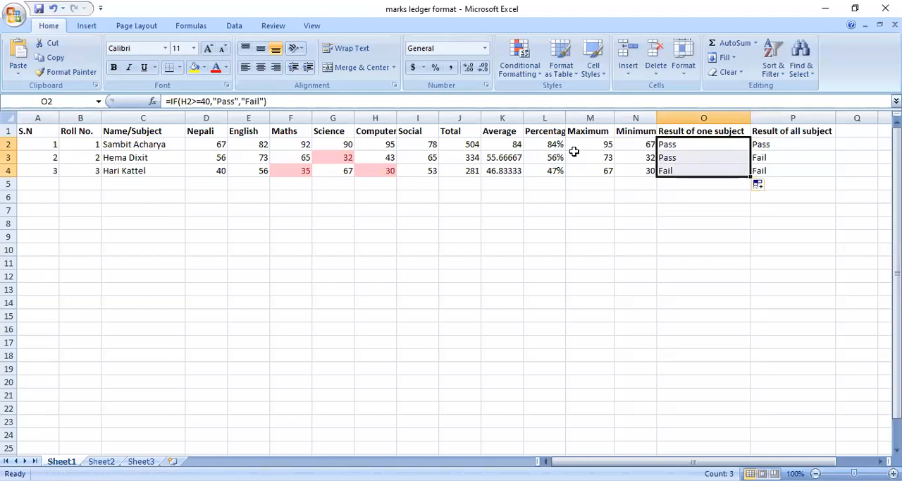
pyautogui.click(708, 158)
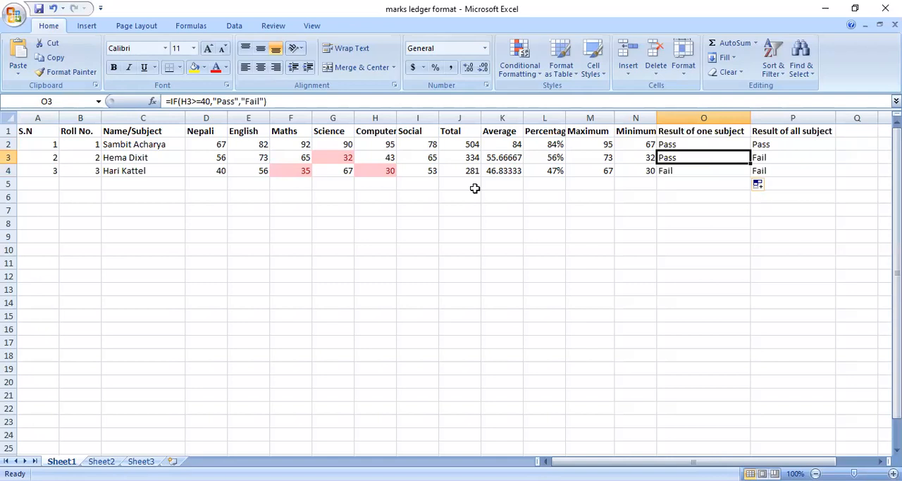
pyautogui.click(339, 157)
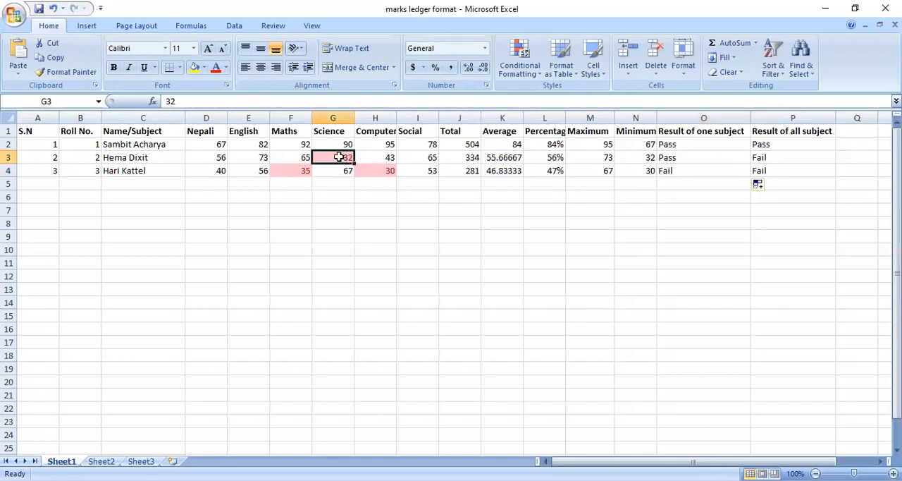
pyautogui.click(713, 163)
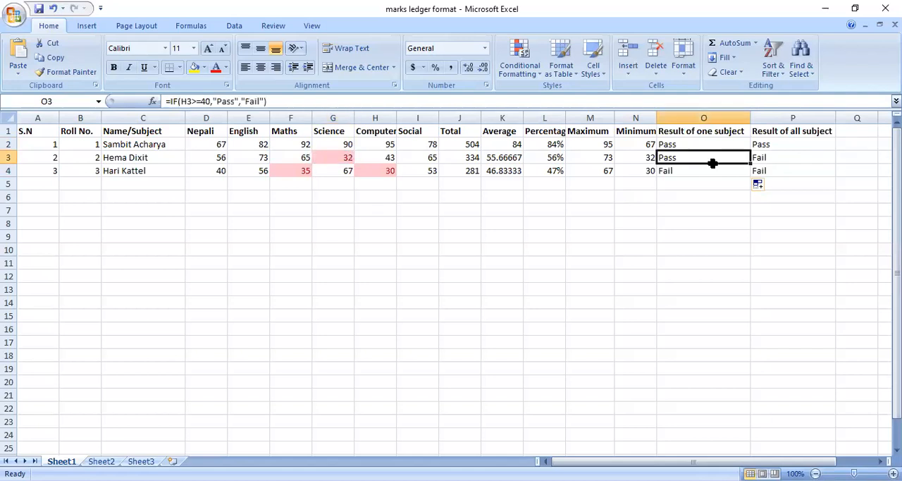
pyautogui.click(377, 158)
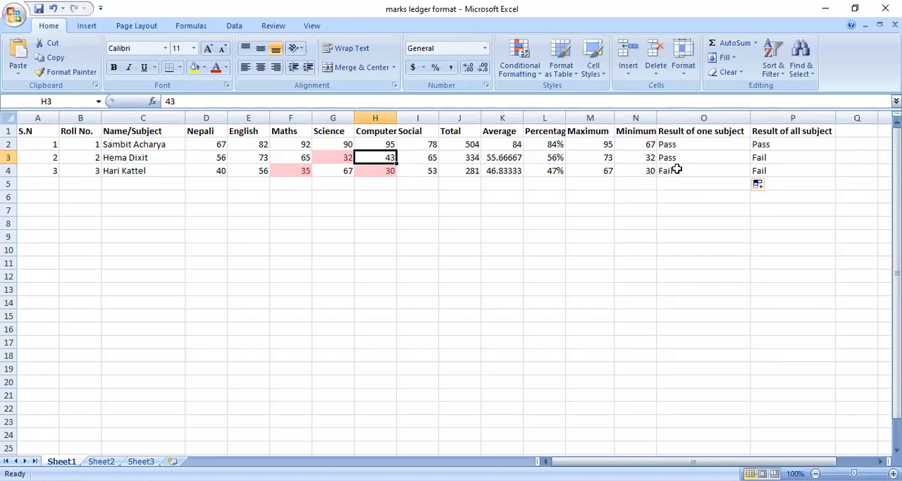
pyautogui.click(385, 171)
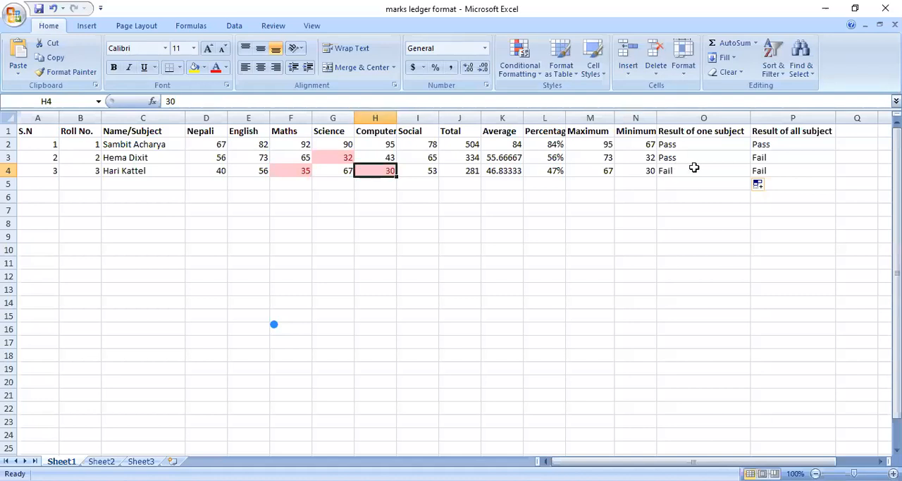
pyautogui.click(707, 144)
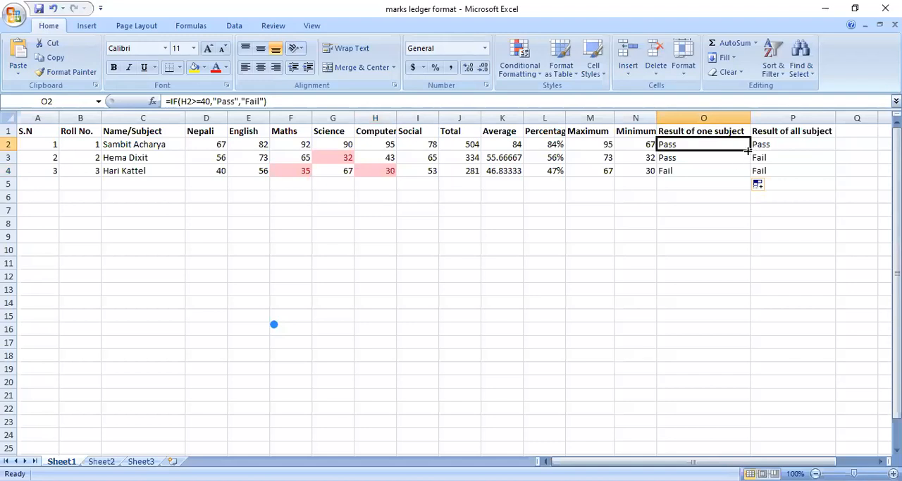
pyautogui.moveTo(749, 150); pyautogui.dragTo(751, 176)
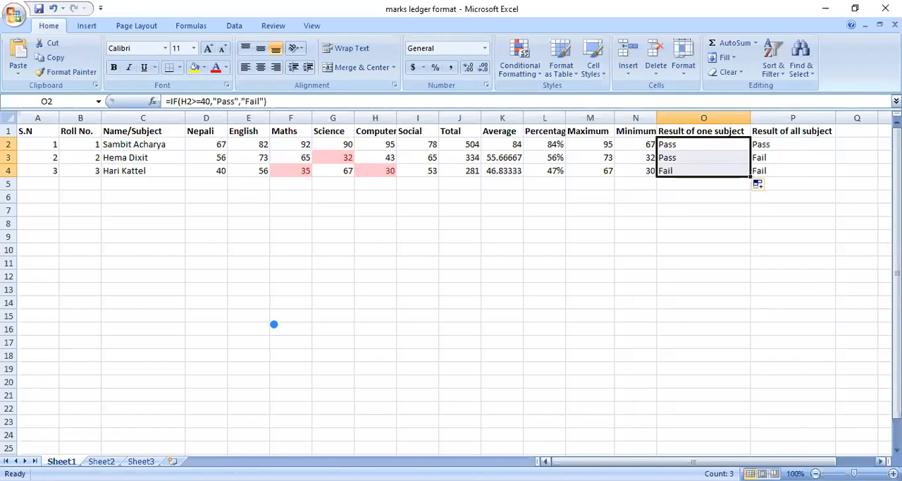
# Step: Examine the formula in P2 that decides the result of all subjects
pyautogui.moveTo(789, 462); pyautogui.dragTo(828, 461)
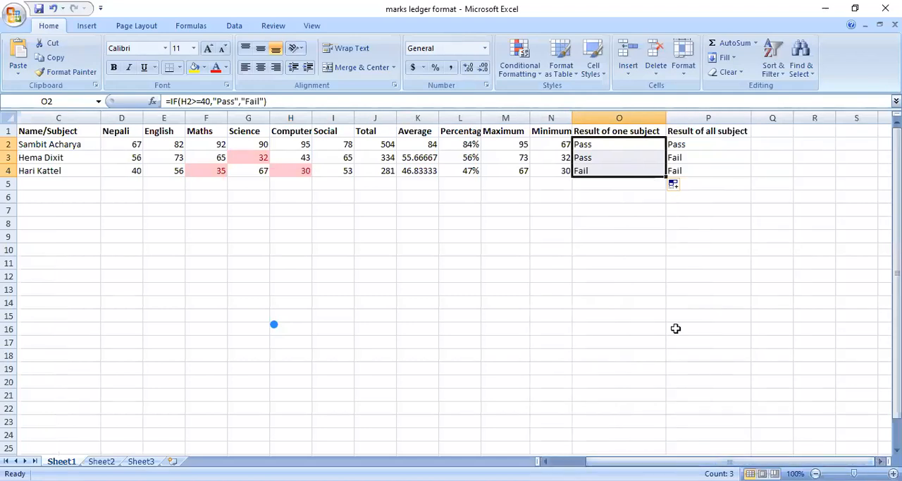
pyautogui.click(687, 144)
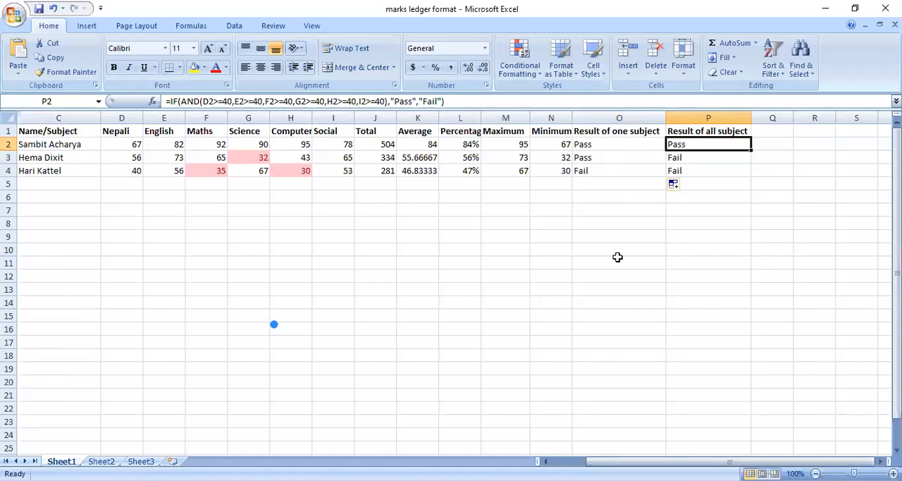
pyautogui.hotkey('alt', 'Tab')
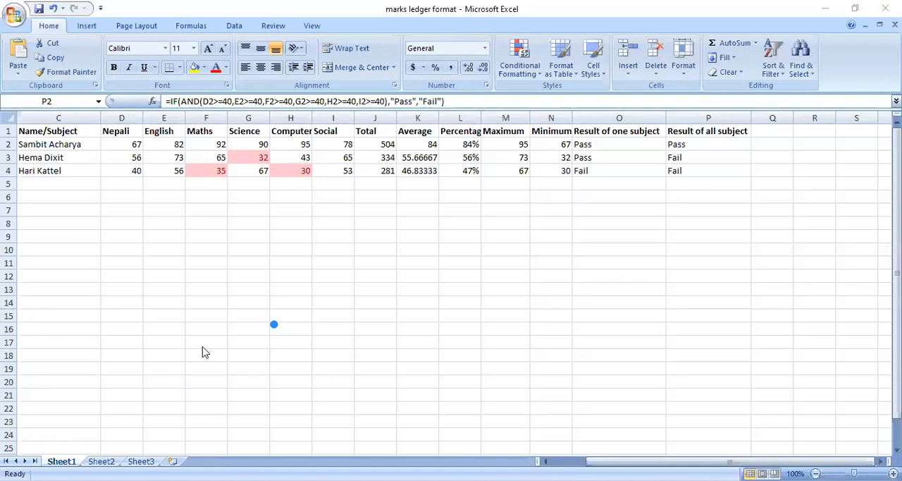
pyautogui.click(333, 245)
# Step: Open the all-subject result formula in P2 for editing and highlight its AND function name
pyautogui.doubleClick(680, 144)
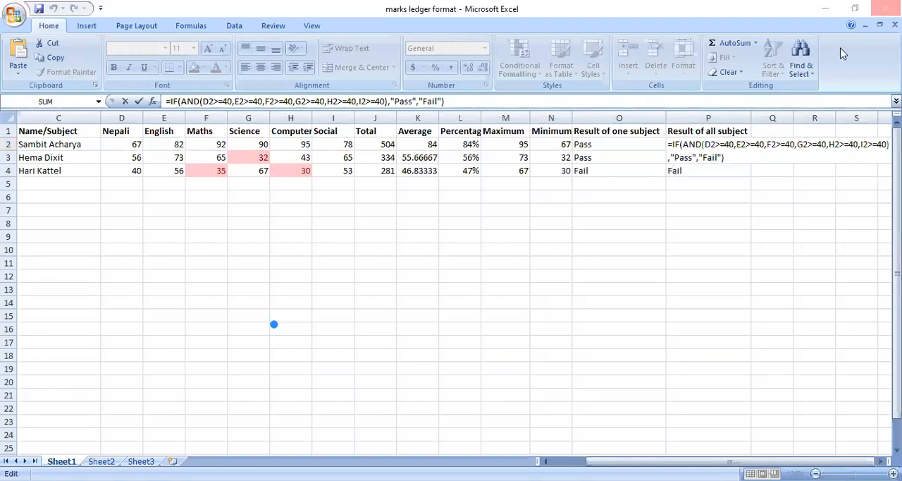
pyautogui.click(670, 146)
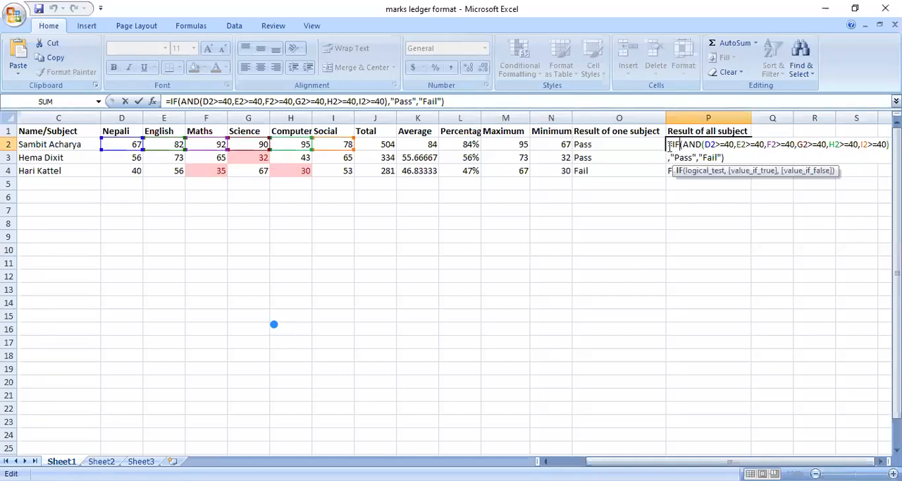
pyautogui.hotkey('shift', 'Right')
pyautogui.hotkey('shift', 'Right')
pyautogui.hotkey('shift', 'Right')
pyautogui.press('Left')
pyautogui.hotkey('shift', 'Right')
pyautogui.hotkey('shift', 'Right')
pyautogui.hotkey('shift', 'Right')
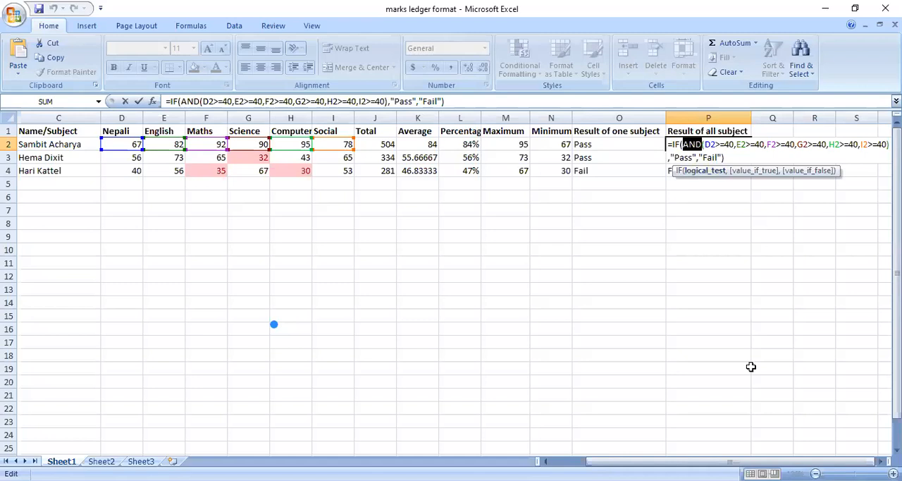
# Step: Examine the start of the all-subject result formula in P2, from its AND function to the D2>=40 condition
pyautogui.moveTo(738, 461); pyautogui.dragTo(739, 461)
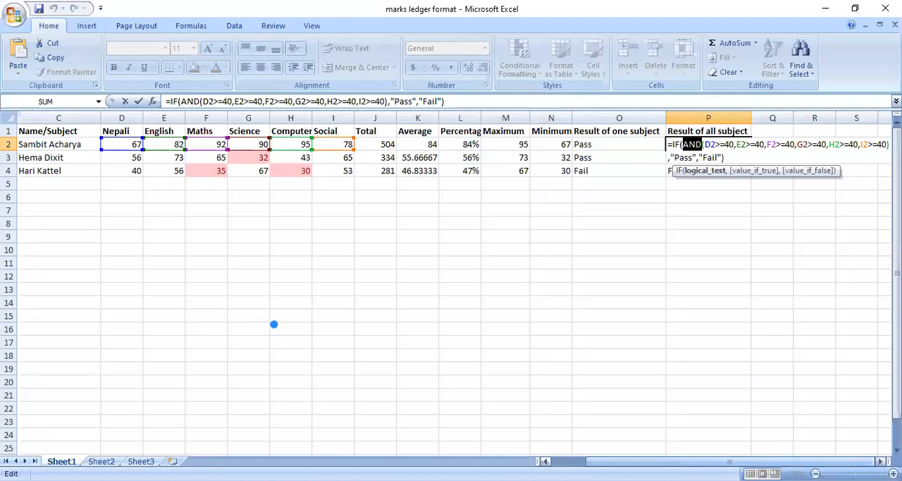
pyautogui.click(768, 144)
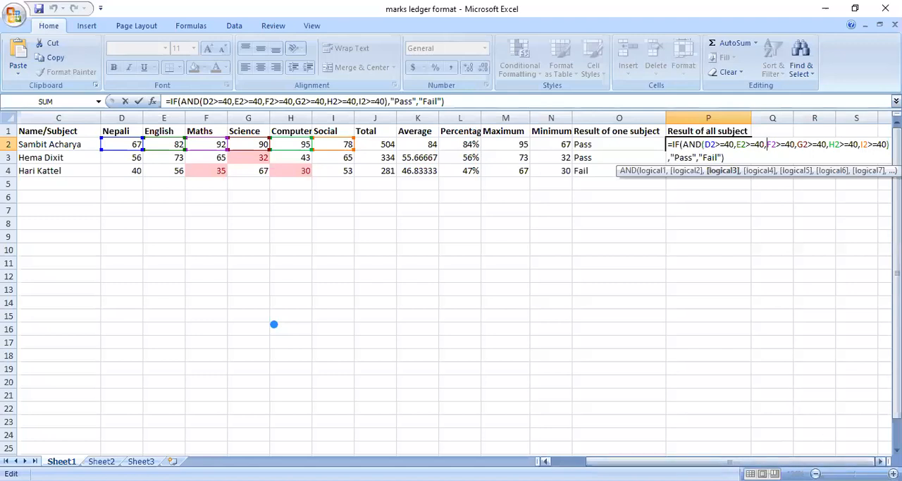
pyautogui.hscroll(3, 724, 412)
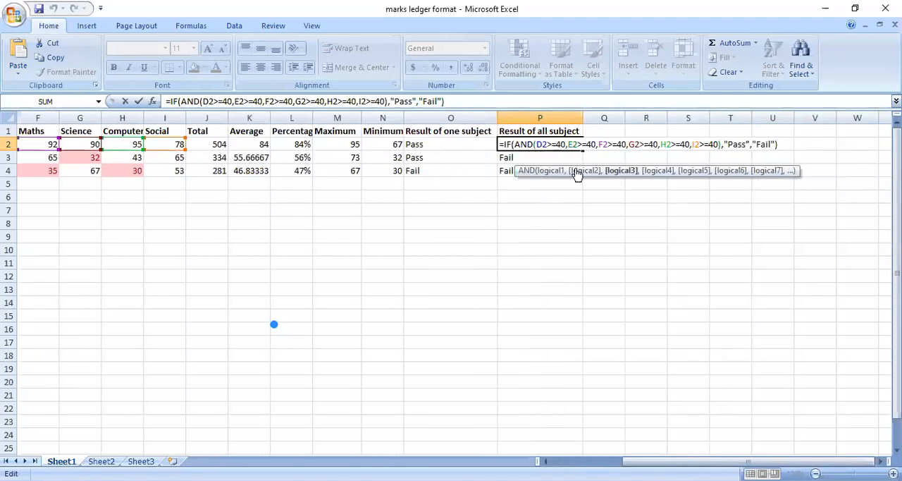
pyautogui.click(548, 144)
pyautogui.press('Right')
pyautogui.press('Right')
pyautogui.press('Right')
pyautogui.press('Right')
pyautogui.press('Right')
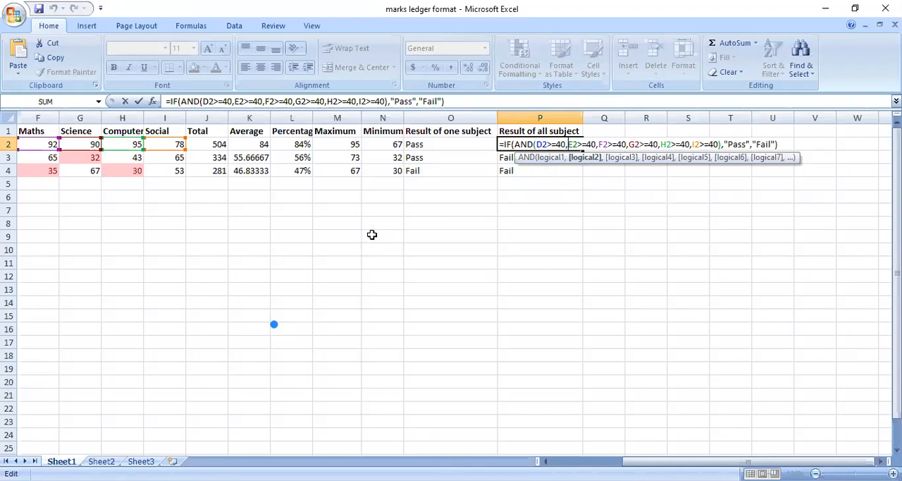
pyautogui.click(506, 145)
# Step: Remove the stray O3 reference from before E2 in the all-subject result formula in P2
pyautogui.click(496, 157)
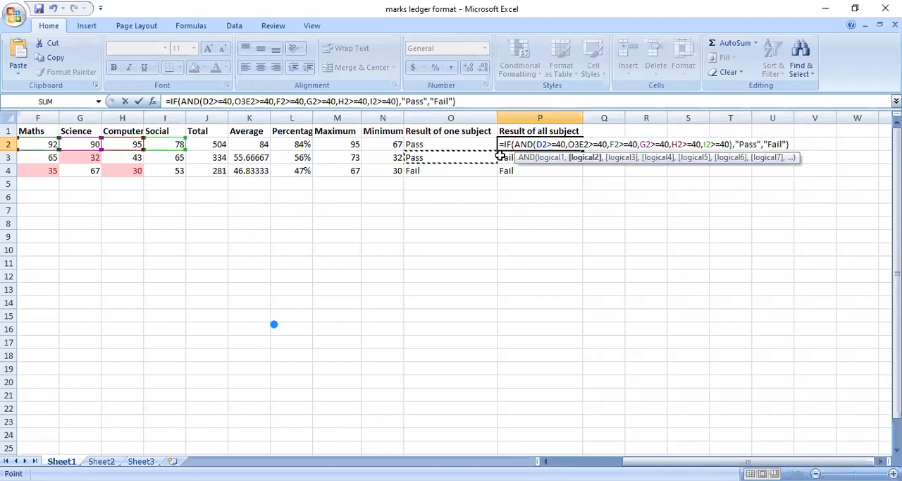
pyautogui.click(569, 144)
pyautogui.click(503, 143)
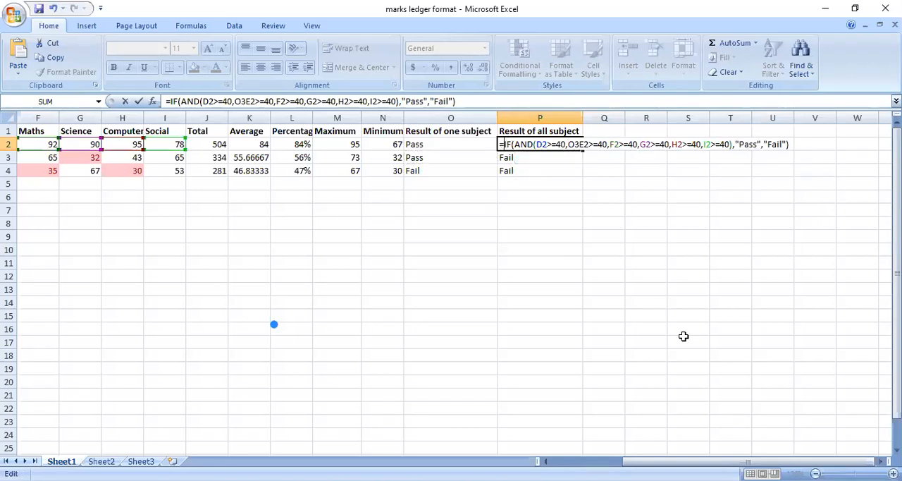
pyautogui.press('Right')
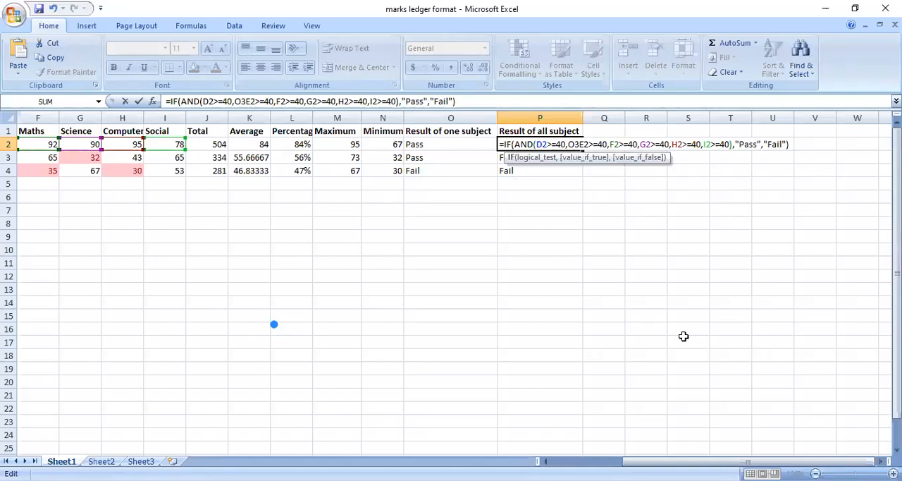
pyautogui.press('Right')
pyautogui.press('Right')
pyautogui.press('Right')
pyautogui.press('Right')
pyautogui.press('Right')
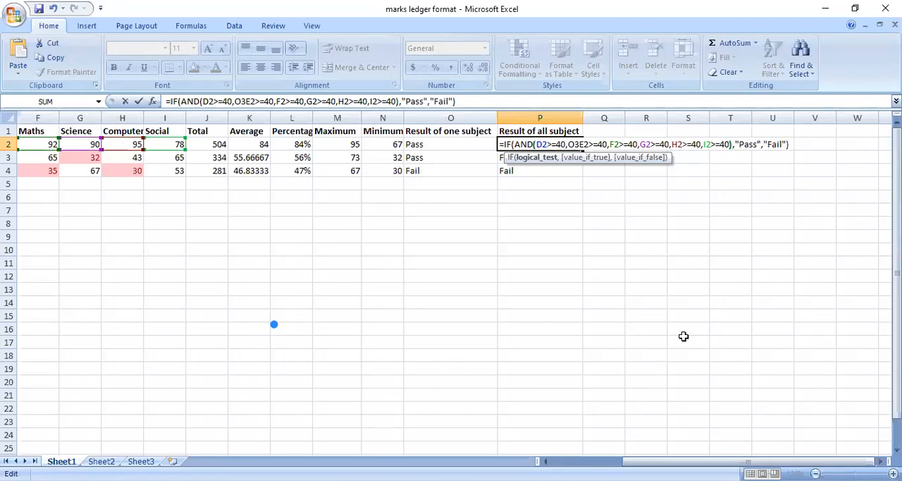
pyautogui.press('Right')
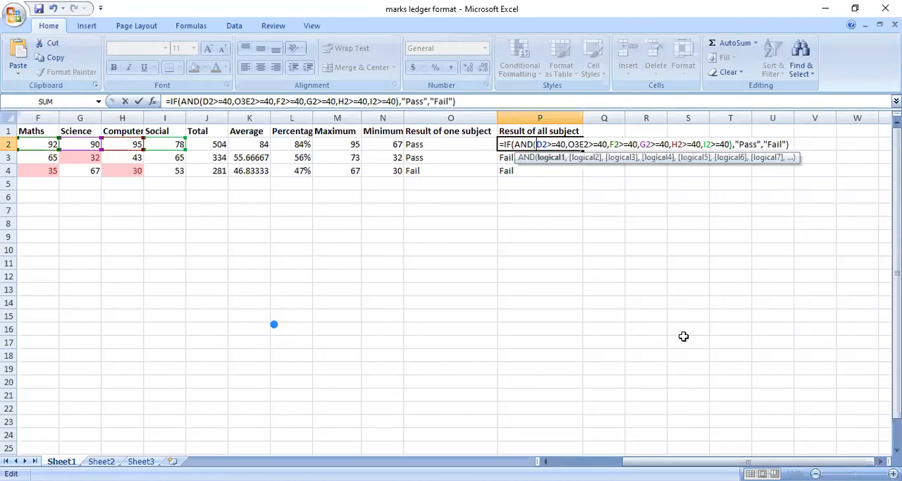
pyautogui.press('Right')
pyautogui.press('Right')
pyautogui.press('Right')
pyautogui.press('Right')
pyautogui.press('Right')
pyautogui.press('Right')
pyautogui.press('Right')
pyautogui.press('Right')
pyautogui.press('BackSpace')
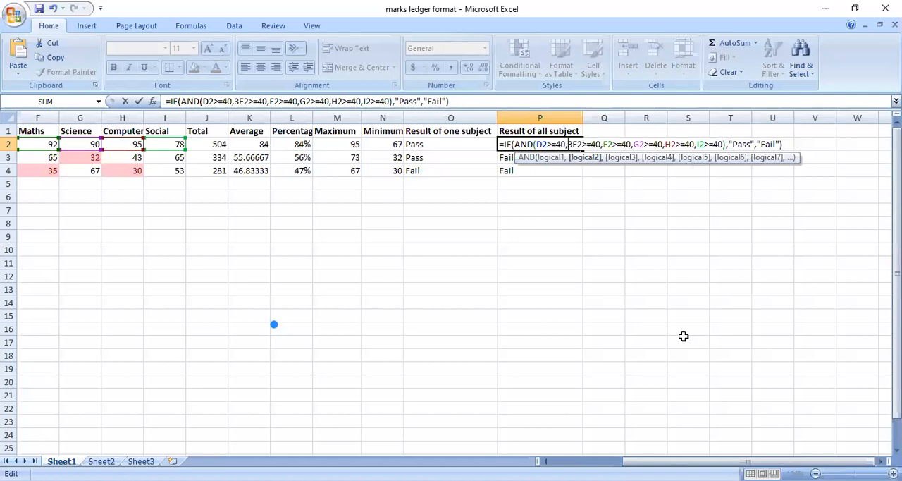
pyautogui.press('Delete')
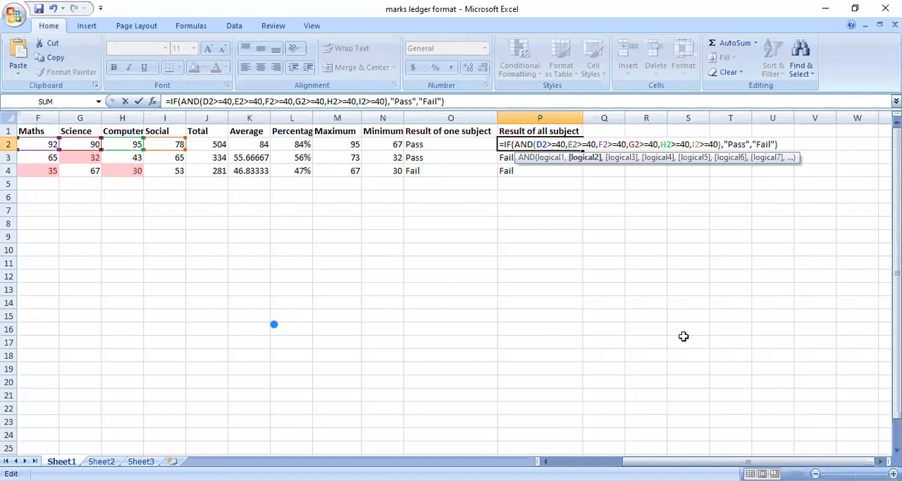
# Step: Step through the remaining AND conditions in P2's formula, from E2>=40 to I2>=40 and the closing bracket
pyautogui.press('Right')
pyautogui.press('Right')
pyautogui.press('Right')
pyautogui.press('Right')
pyautogui.press('Right')
pyautogui.press('Right')
pyautogui.press('Right')
pyautogui.press('Right')
pyautogui.press('Right')
pyautogui.press('Right')
pyautogui.press('Right')
pyautogui.press('Right')
pyautogui.press('Right')
pyautogui.press('Right')
pyautogui.press('Right')
pyautogui.press('Right')
pyautogui.press('Right')
pyautogui.press('Right')
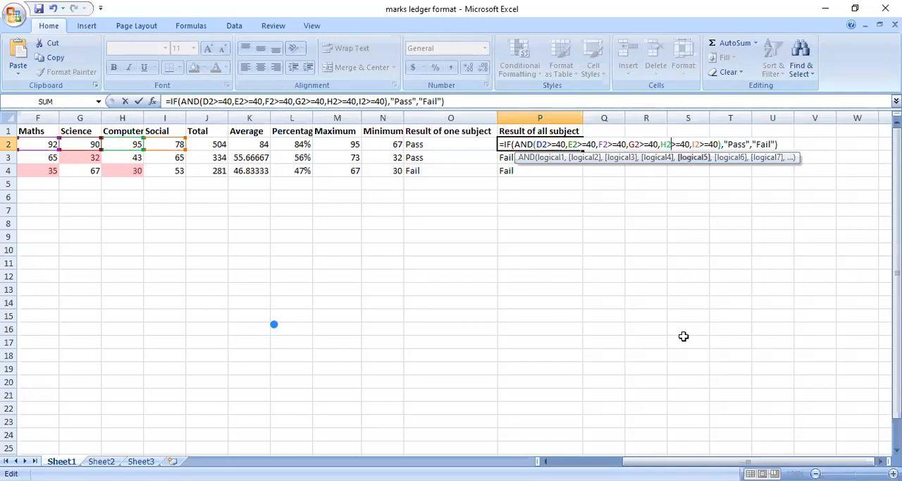
pyautogui.press('Right')
pyautogui.press('Right')
pyautogui.press('Right')
pyautogui.press('Right')
pyautogui.press('Right')
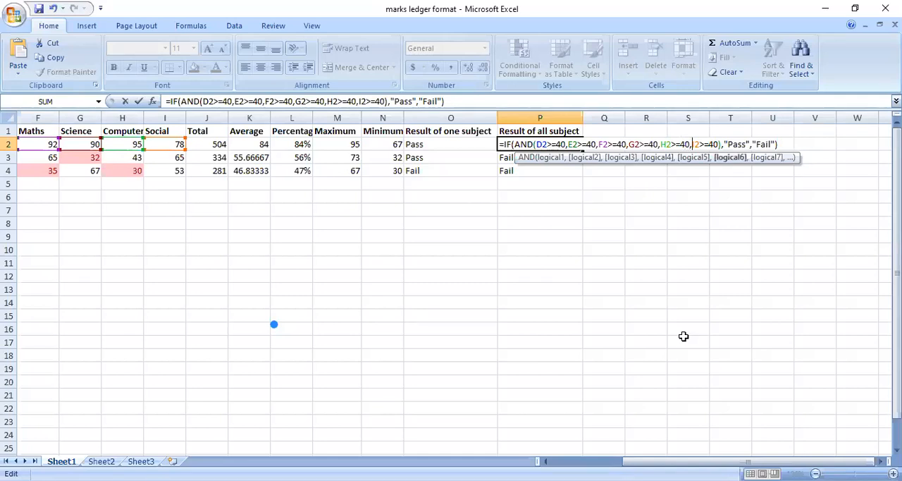
pyautogui.press('Right')
pyautogui.press('Right')
pyautogui.press('Right')
pyautogui.press('Right')
pyautogui.press('Right')
pyautogui.press('Right')
pyautogui.press('Right')
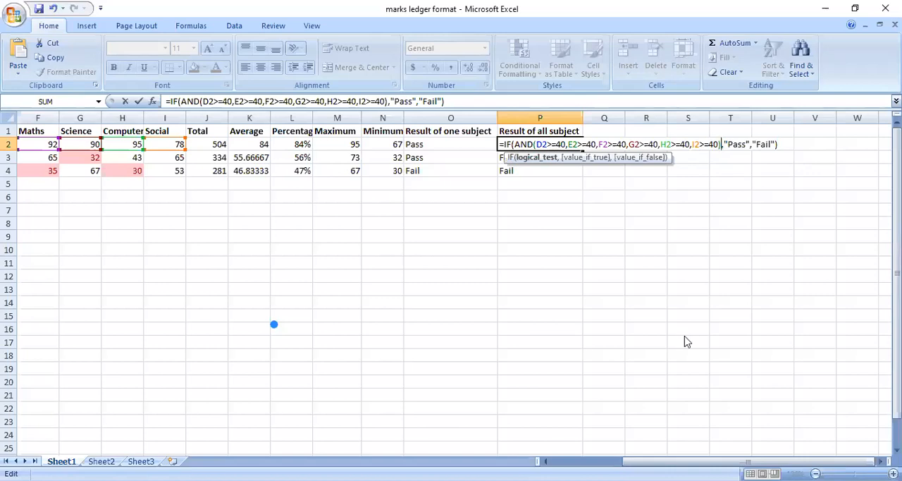
# Step: Review the "Pass" and "Fail" arguments of P2's IF formula and finish editing the cell
pyautogui.press('Right')
pyautogui.press('Right')
pyautogui.press('Right')
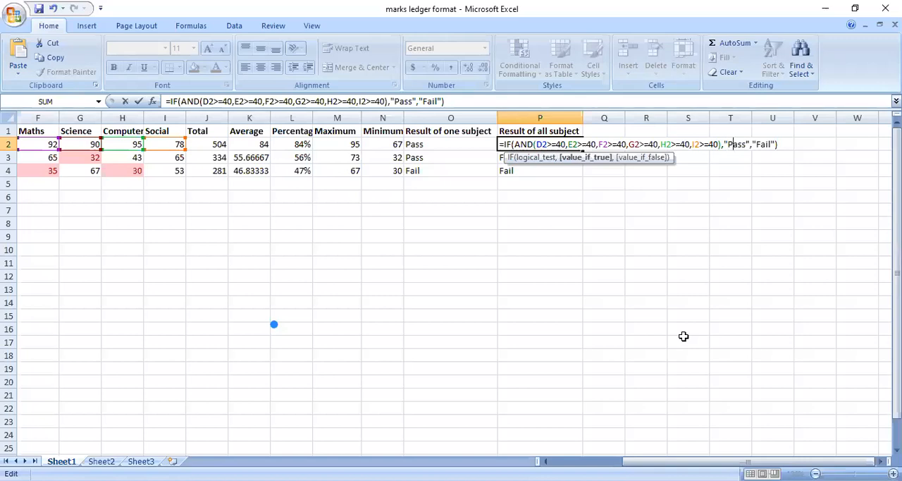
pyautogui.press('Right')
pyautogui.press('Right')
pyautogui.press('Right')
pyautogui.press('Right')
pyautogui.press('Right')
pyautogui.press('Right')
pyautogui.press('Right')
pyautogui.press('Right')
pyautogui.press('Right')
pyautogui.press('Right')
pyautogui.press('Right')
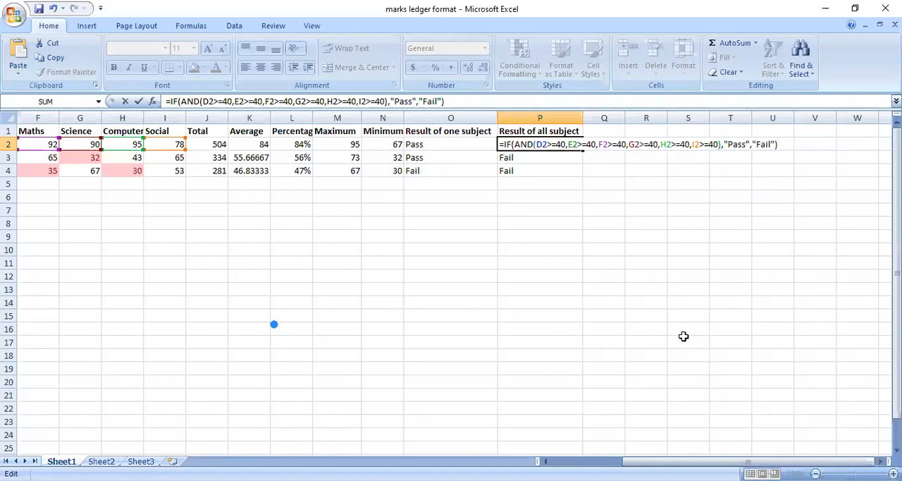
pyautogui.press('Return')
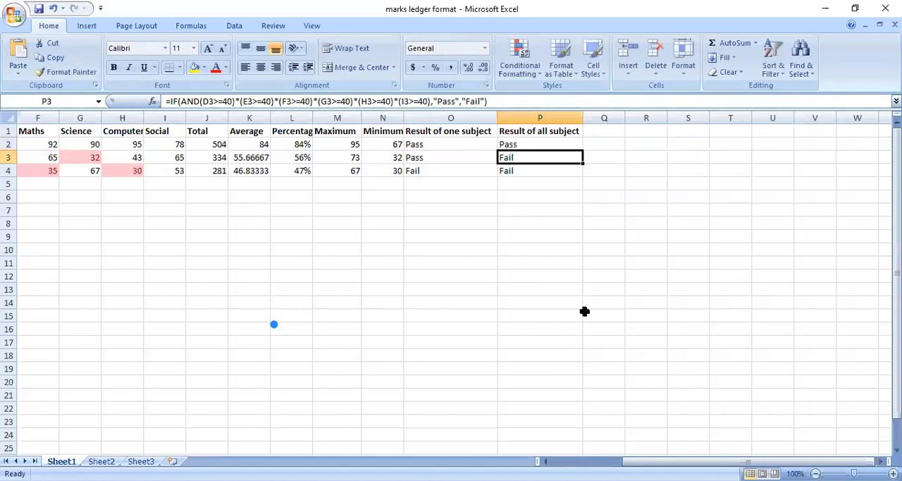
# Step: Fill the all-subject result formula from P2 down through P4 and check it against the marks in G2, G3 and F4
pyautogui.click(559, 145)
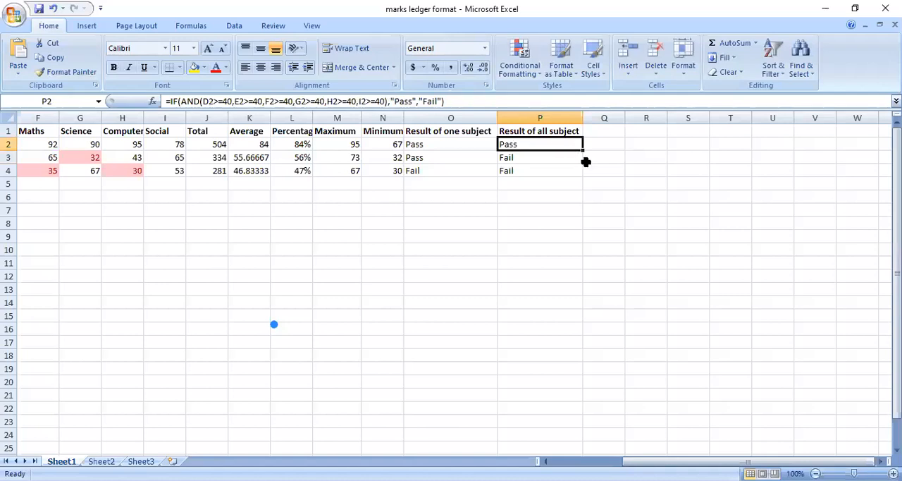
pyautogui.moveTo(582, 149); pyautogui.dragTo(578, 174)
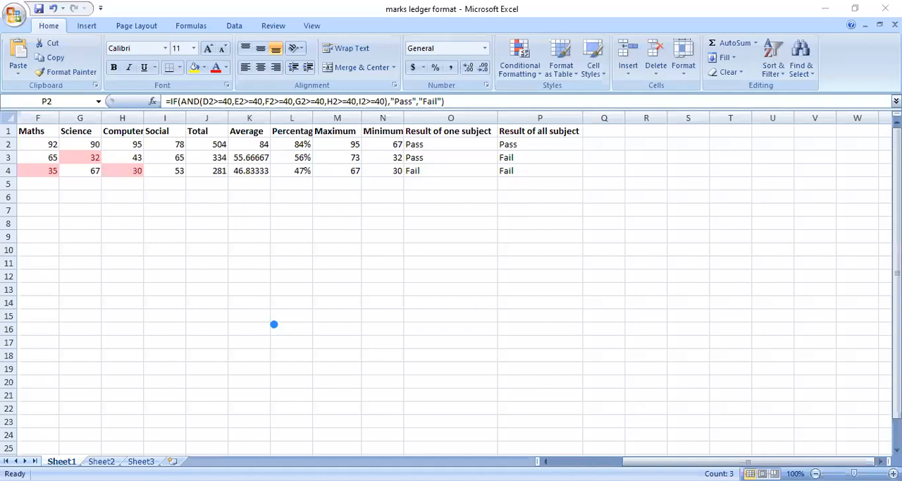
pyautogui.moveTo(635, 461); pyautogui.dragTo(554, 461)
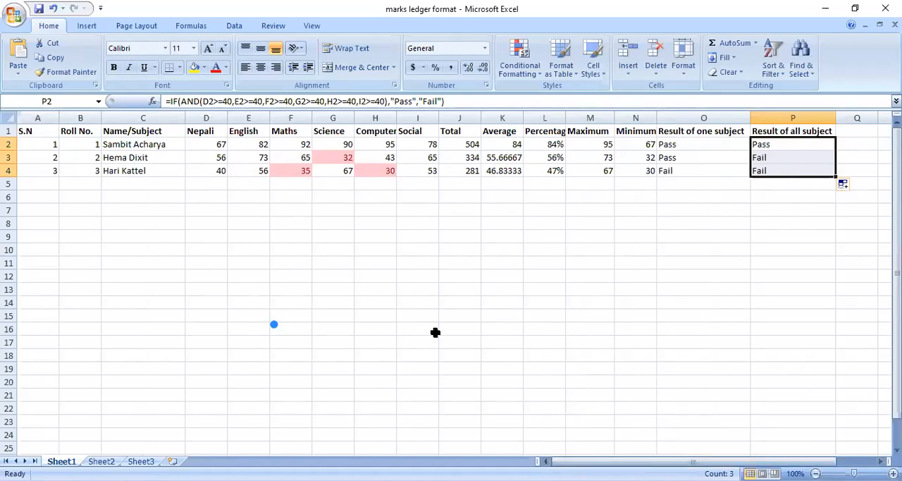
pyautogui.click(324, 145)
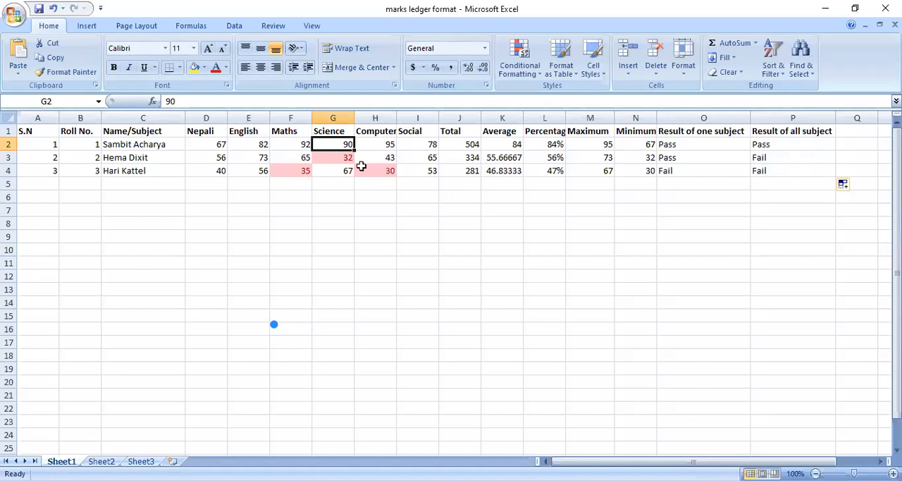
pyautogui.click(350, 159)
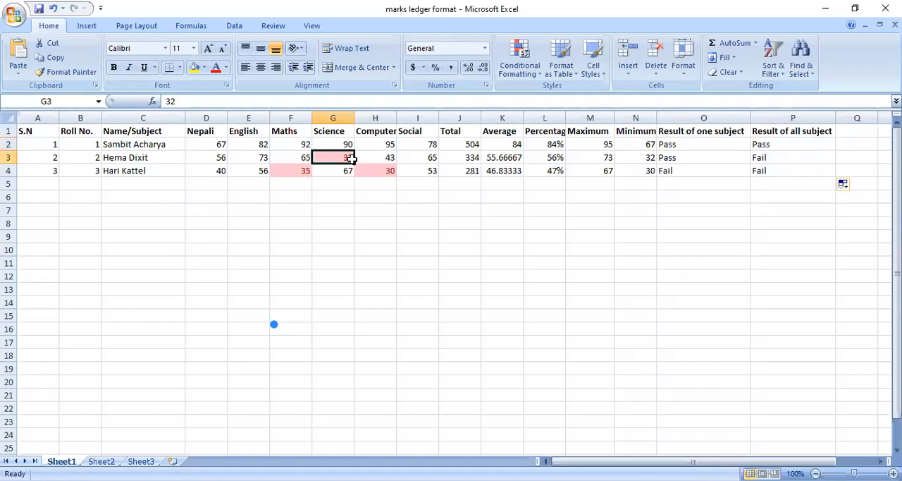
pyautogui.click(302, 172)
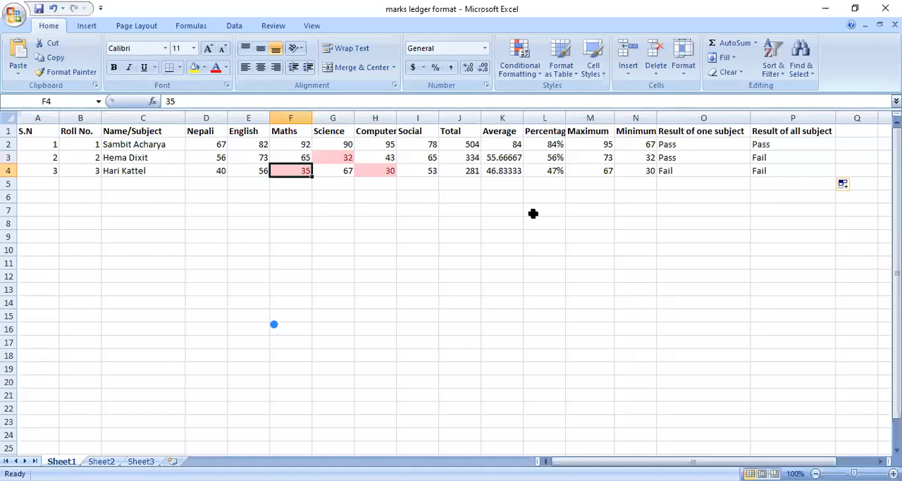
# Step: Set the Science mark in G3 to 67 and check the all-subject result in P3
pyautogui.click(345, 159)
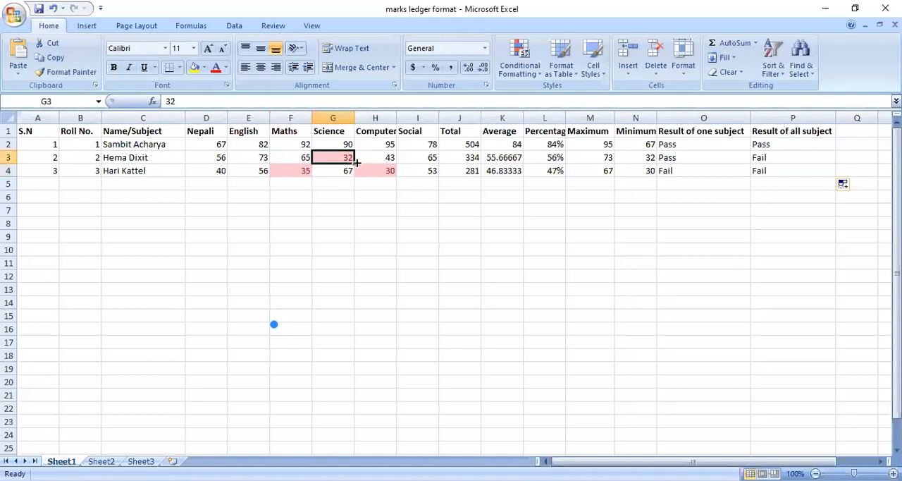
pyautogui.write('67')
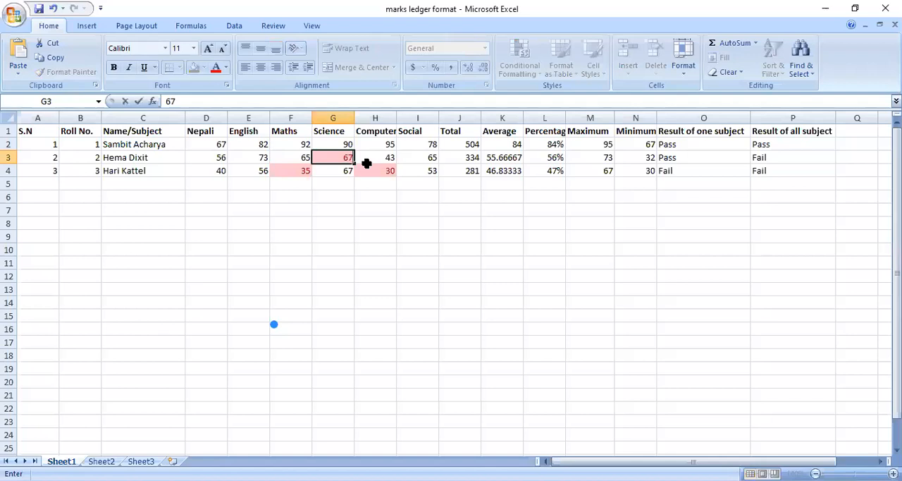
pyautogui.press('Return')
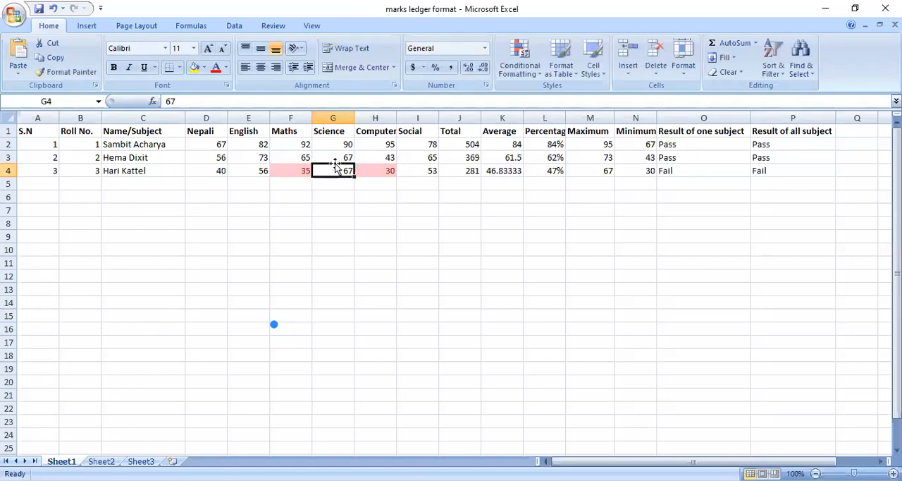
pyautogui.click(775, 158)
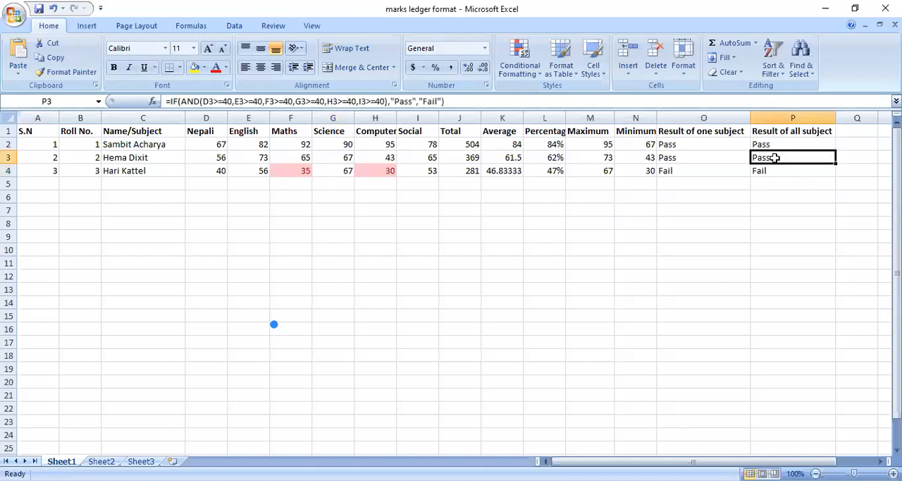
pyautogui.click(330, 157)
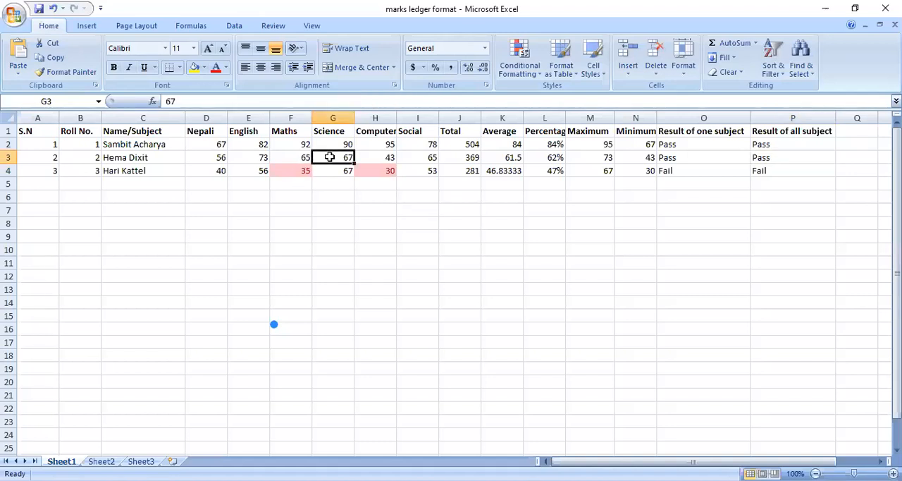
# Step: Select the first student's all-subject result in P2 and review its complete IF and AND formula
pyautogui.click(759, 145)
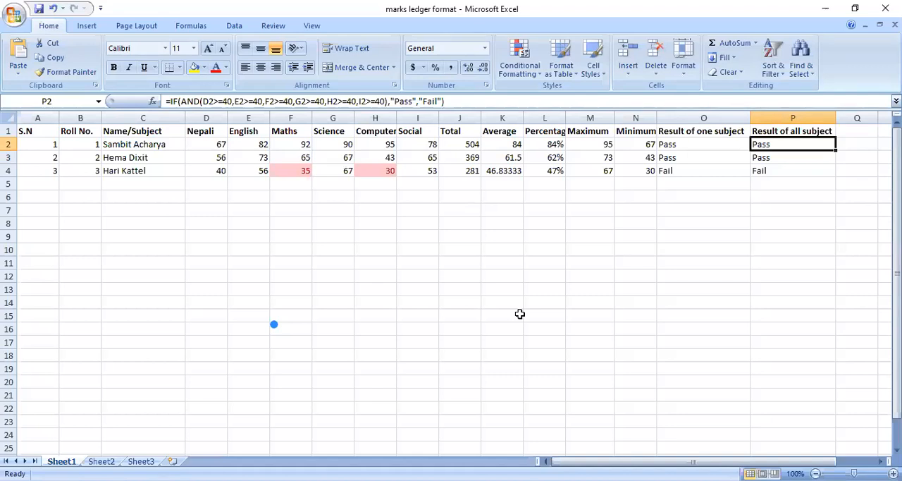
pyautogui.hotkey('alt', 'Tab')
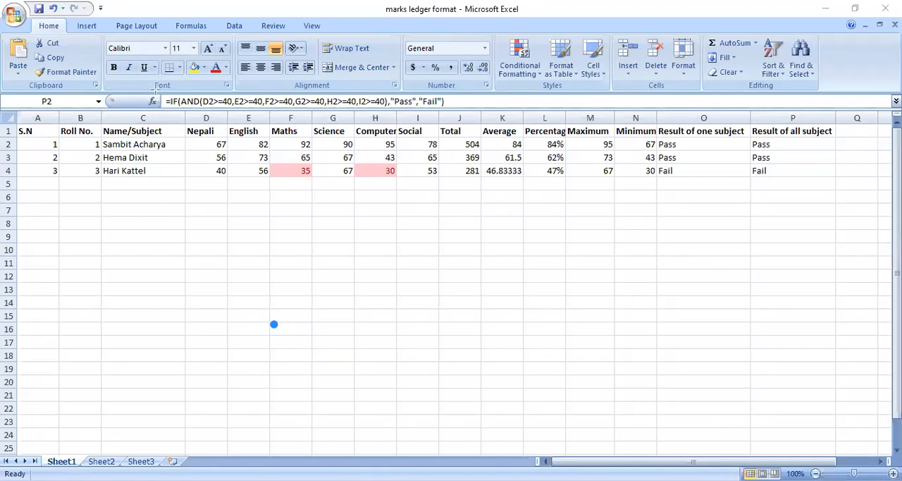
pyautogui.moveTo(160, 86)
pyautogui.mouseDown()
pyautogui.moveTo(210, 112)
pyautogui.moveTo(378, 124)
pyautogui.moveTo(458, 121)
pyautogui.moveTo(463, 113)
pyautogui.mouseUp()
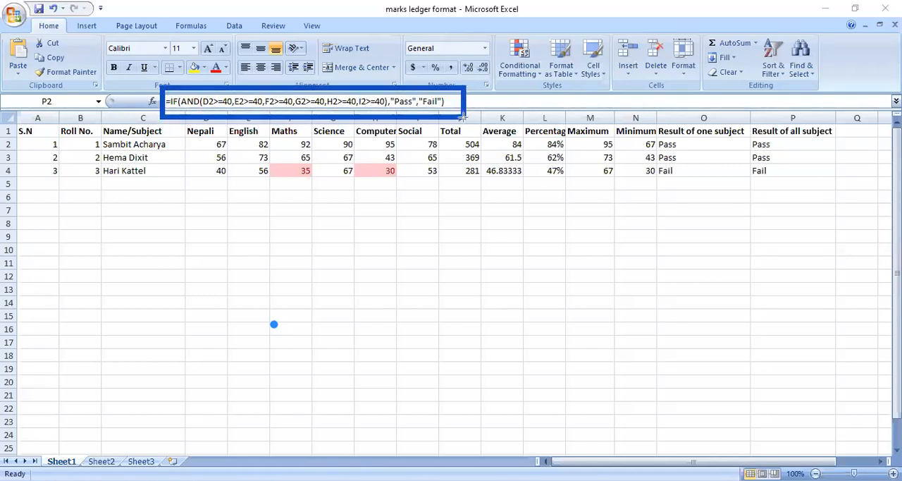